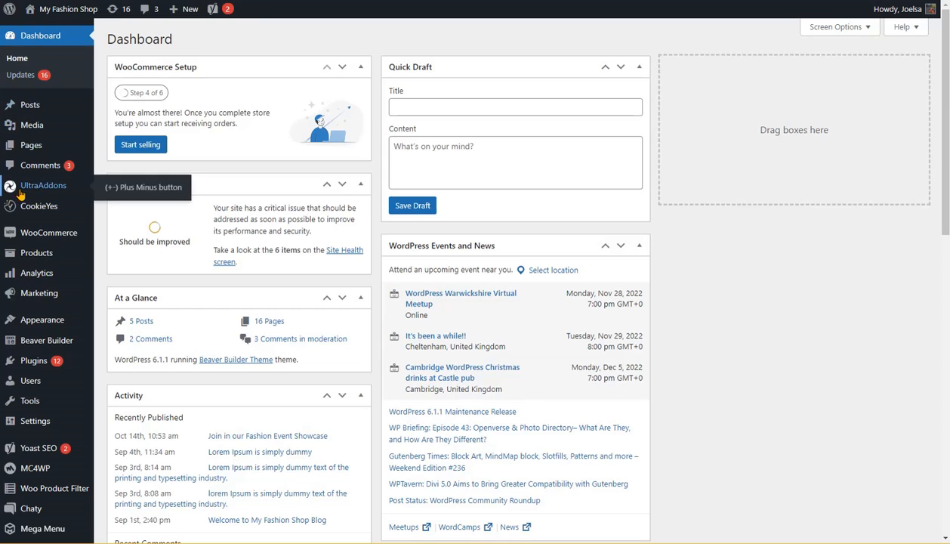
# - Open the Payments section of the WooCommerce settings
pyautogui.scroll(-1, 30, 186)
pyautogui.moveTo(43, 185)
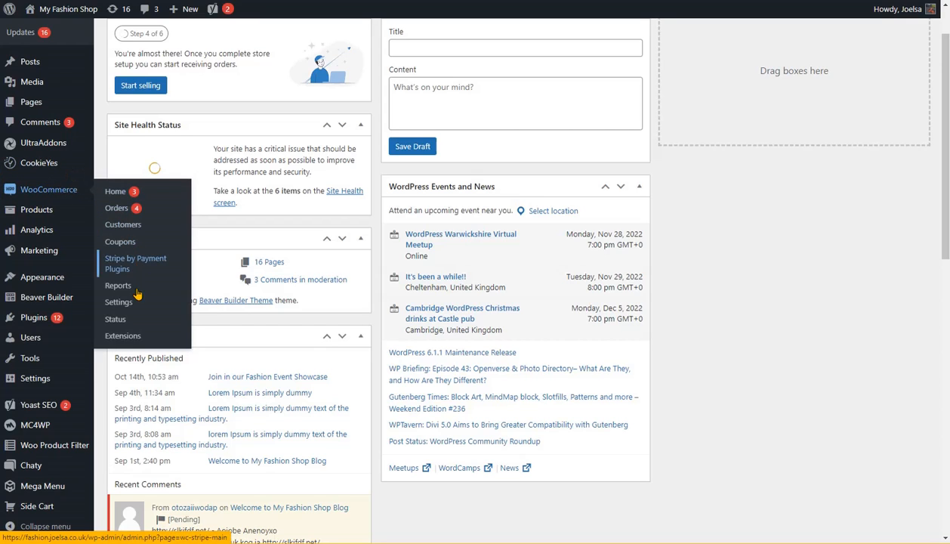
pyautogui.click(119, 302)
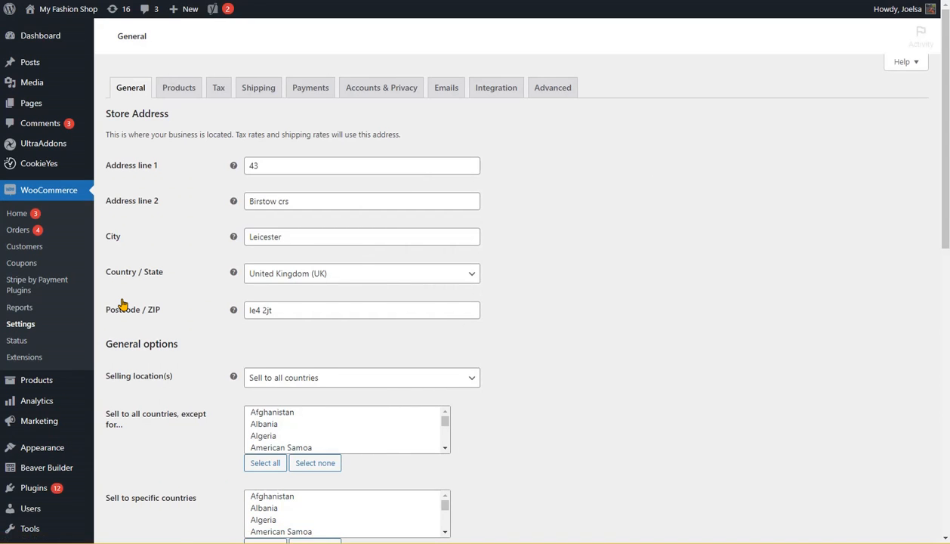
pyautogui.scroll(-2, 737, 349)
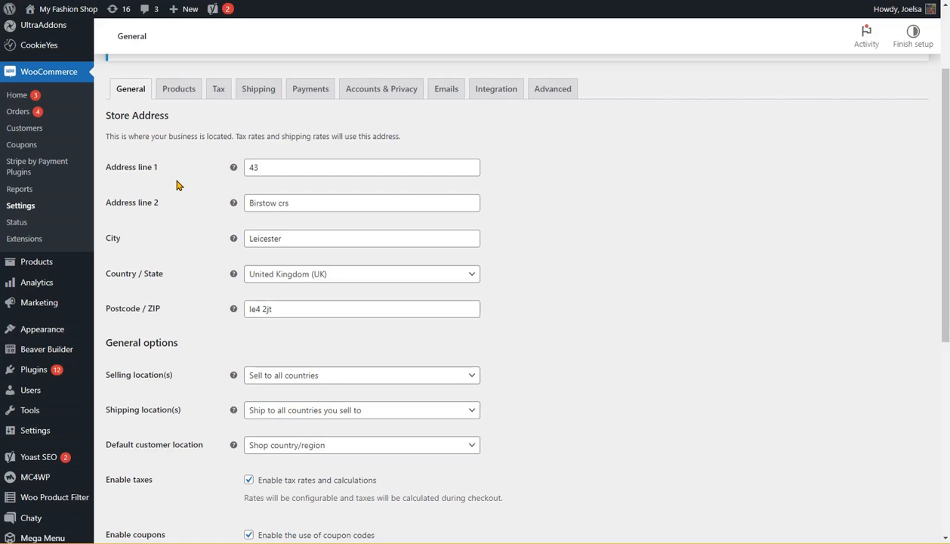
pyautogui.scroll(-2, 753, 269)
pyautogui.scroll(3, 752, 266)
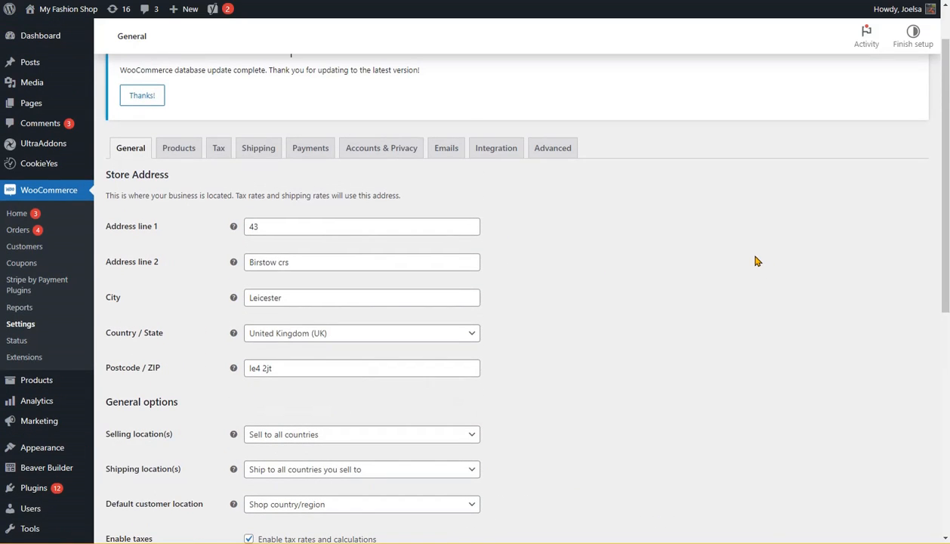
pyautogui.click(307, 154)
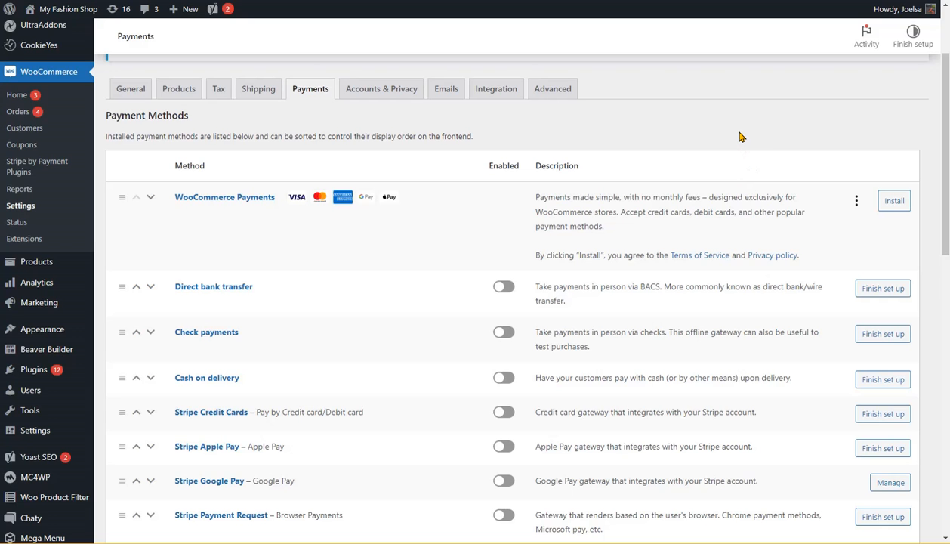
# - Enable the Stripe Credit Cards and Stripe Apple Pay payment methods
pyautogui.scroll(-2, 740, 137)
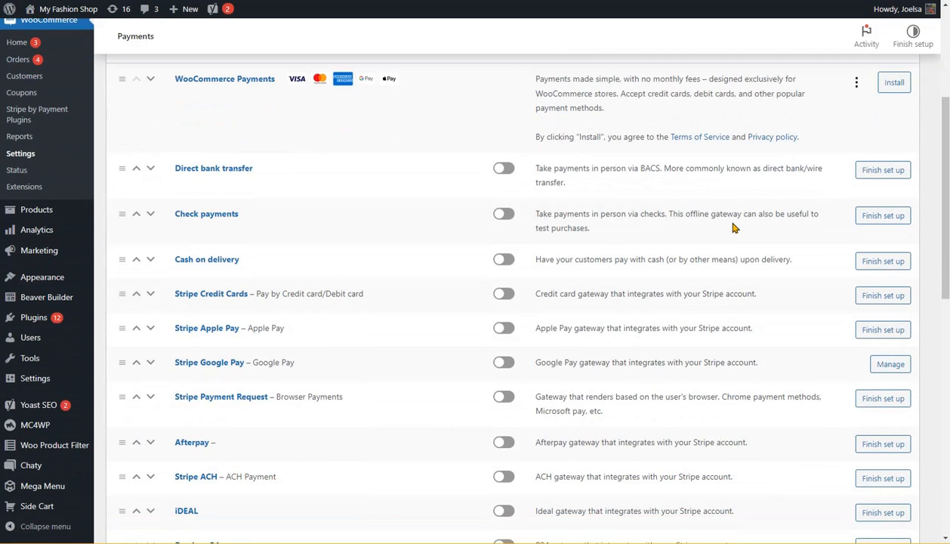
pyautogui.scroll(2, 733, 227)
pyautogui.scroll(-2, 732, 228)
pyautogui.scroll(-2, 732, 227)
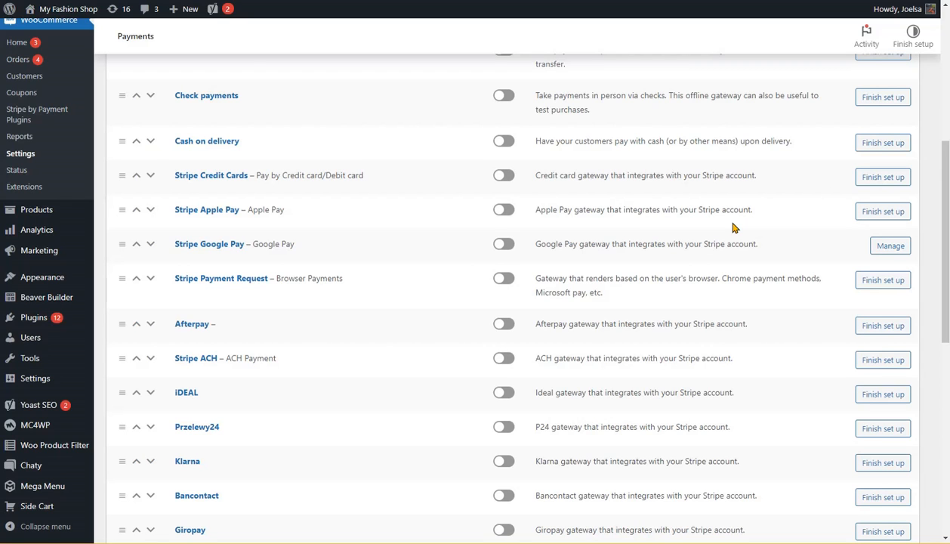
pyautogui.scroll(2, 732, 227)
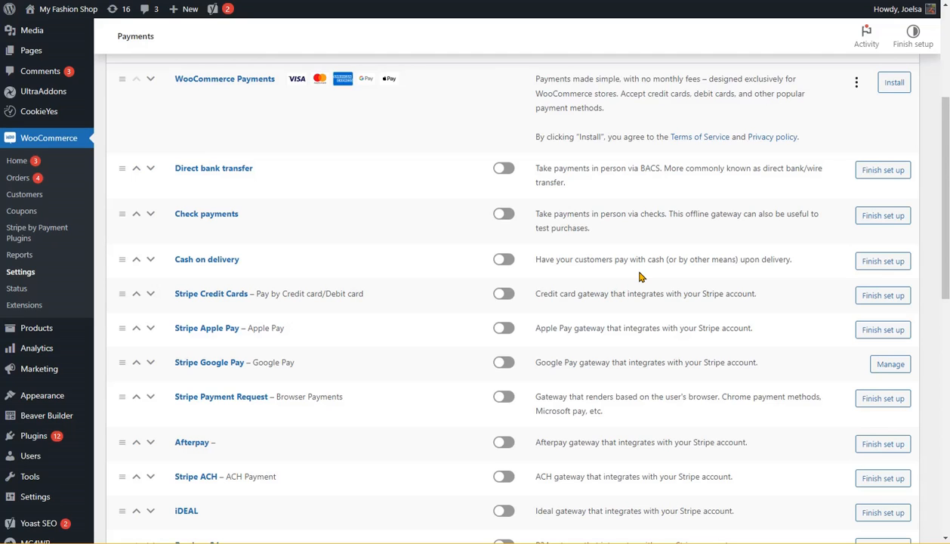
pyautogui.scroll(-1, 639, 276)
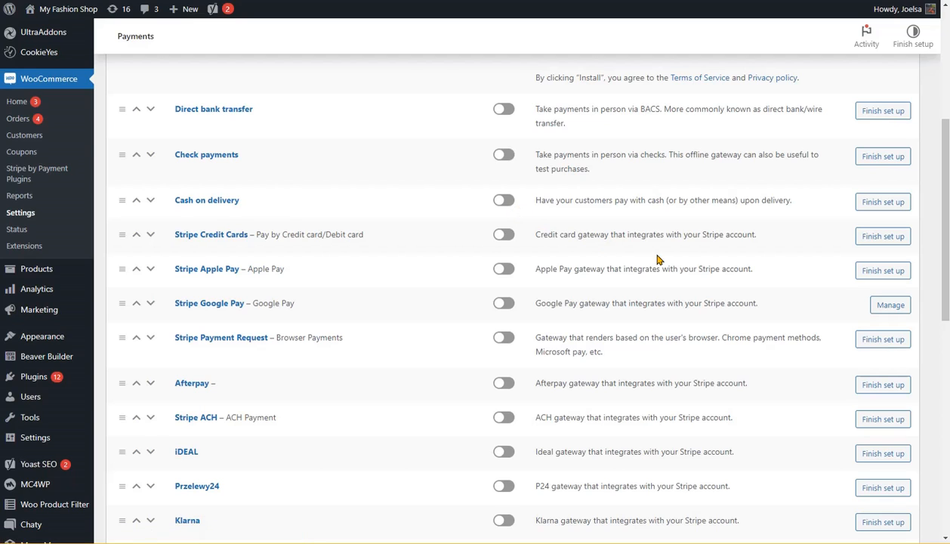
pyautogui.click(508, 236)
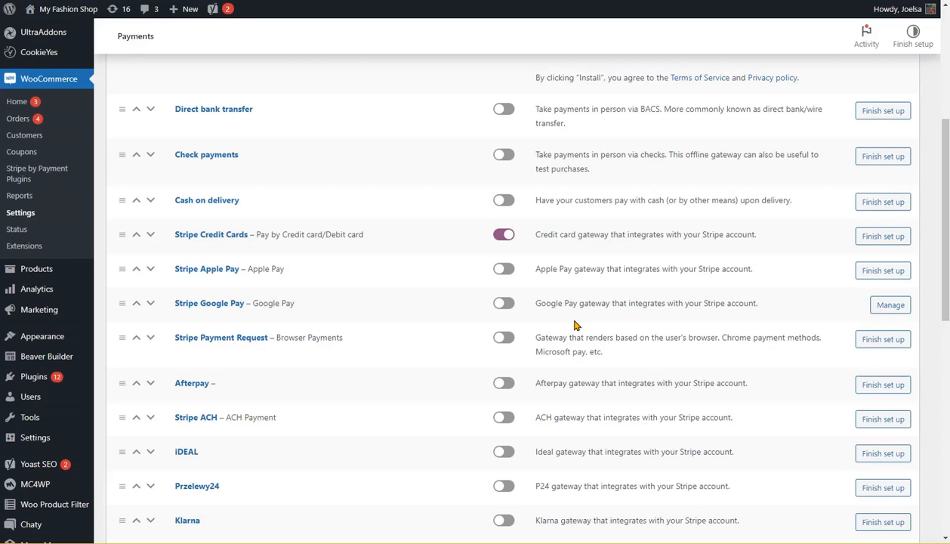
pyautogui.click(504, 269)
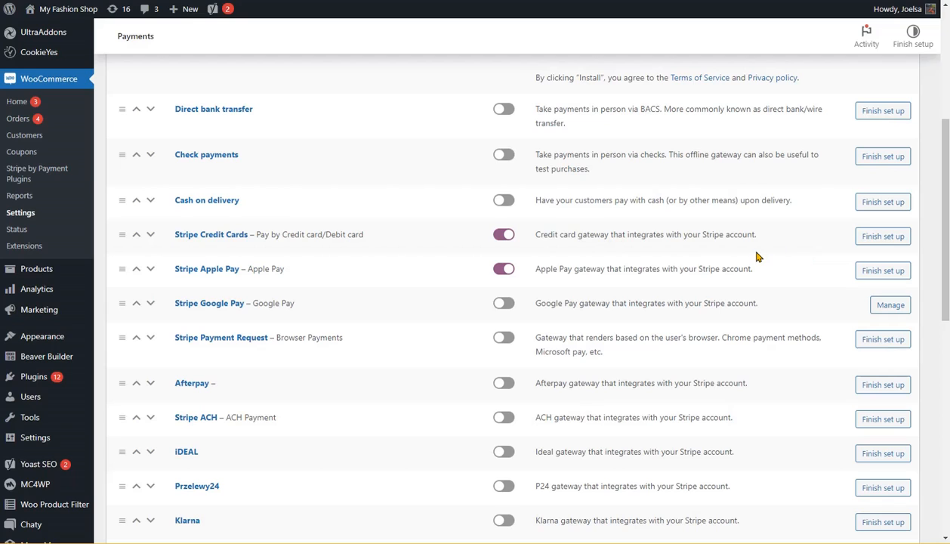
# - Open the Stripe Credit Cards gateway setup and set the gateway as Enabled
pyautogui.click(883, 244)
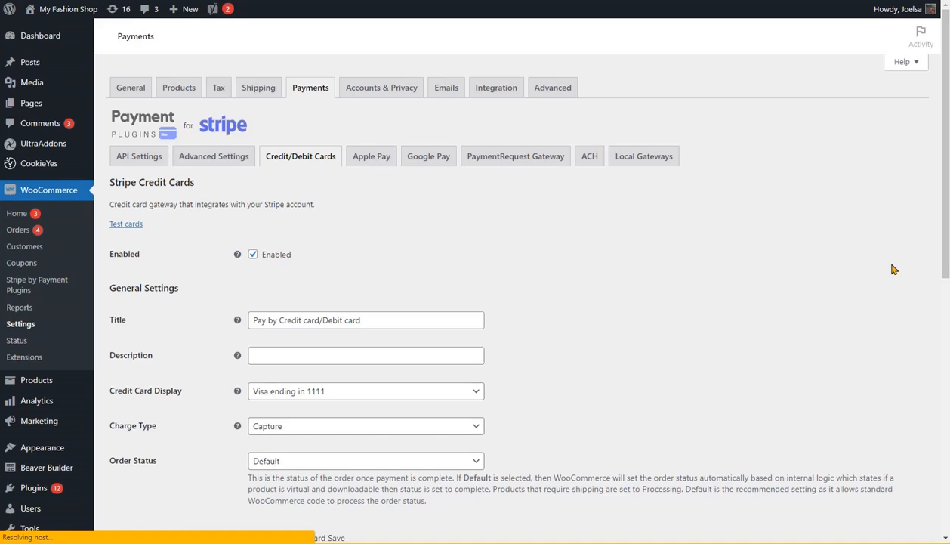
pyautogui.scroll(-2, 744, 256)
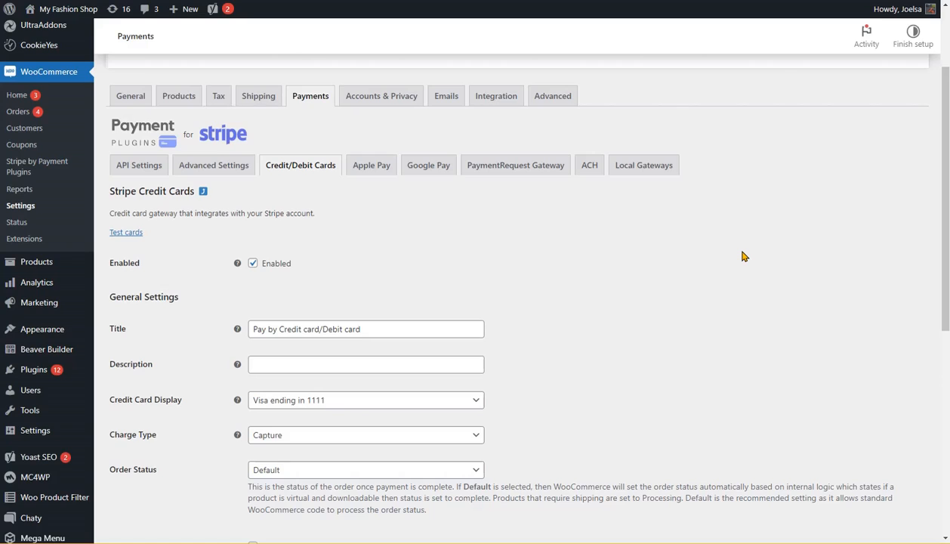
pyautogui.scroll(-1, 745, 257)
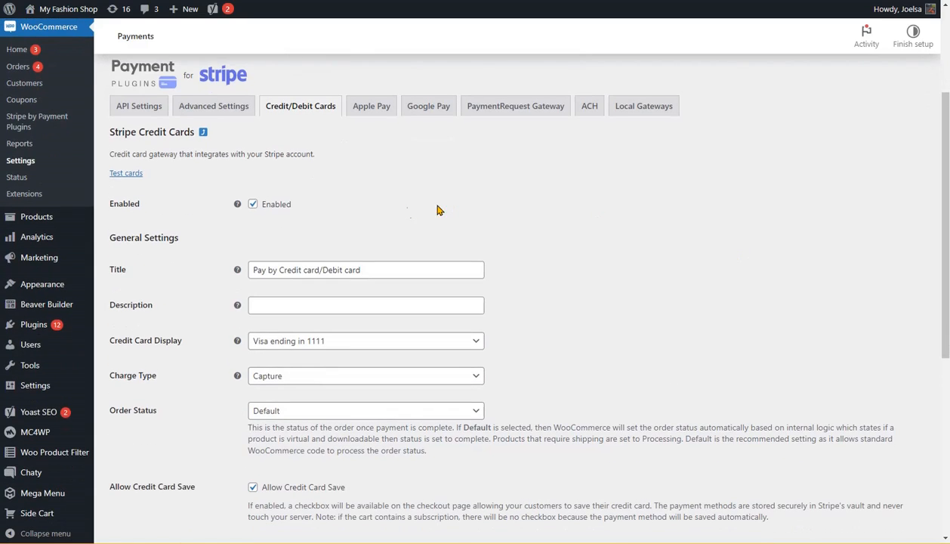
pyautogui.click(253, 206)
pyautogui.click(253, 205)
# - Replace the credit card gateway's title with "Pay by credit /Debit card"
pyautogui.scroll(-2, 726, 227)
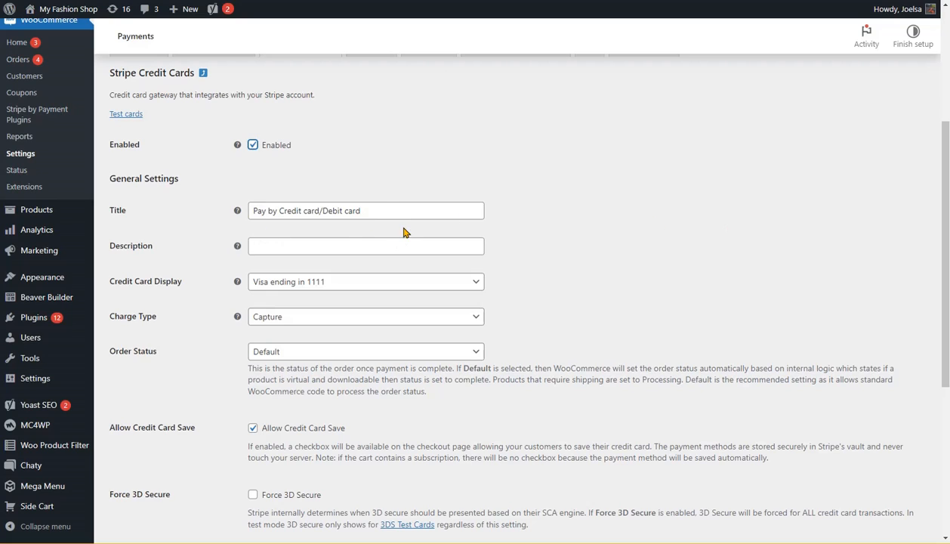
pyautogui.click(381, 209)
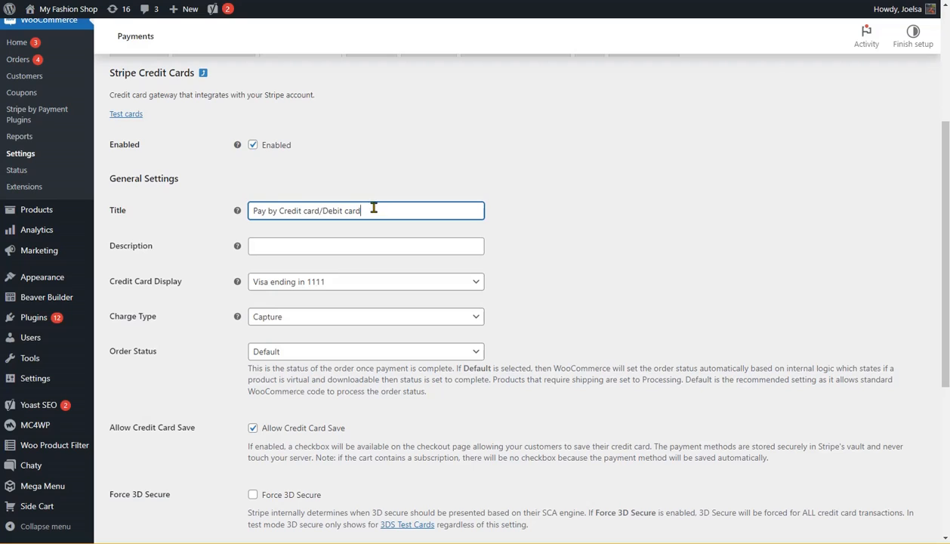
pyautogui.moveTo(365, 206); pyautogui.dragTo(240, 210)
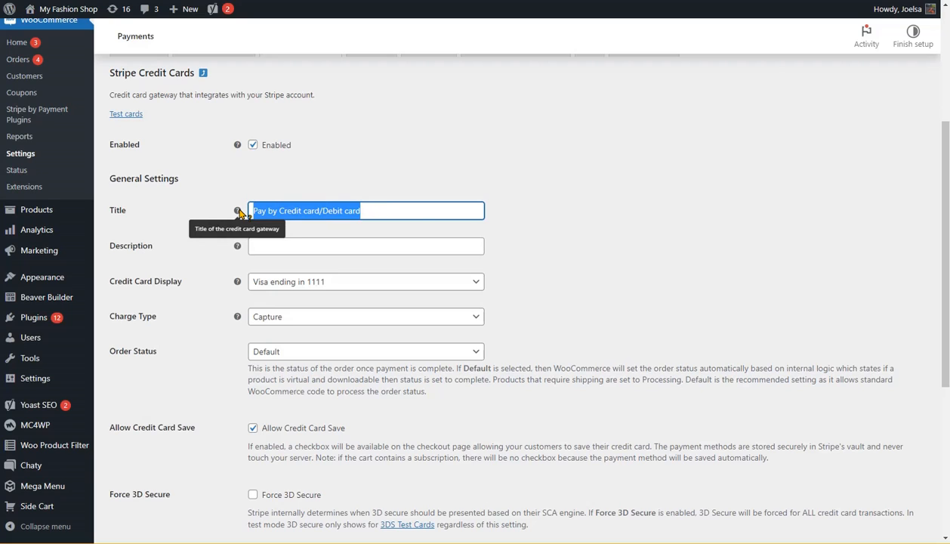
pyautogui.press('BackSpace')
pyautogui.write('Pay by')
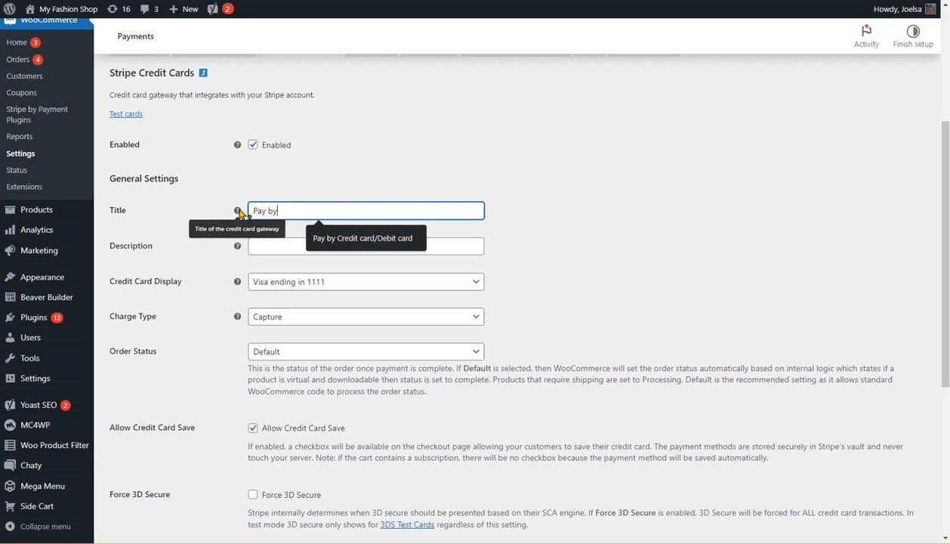
pyautogui.write(' credit /')
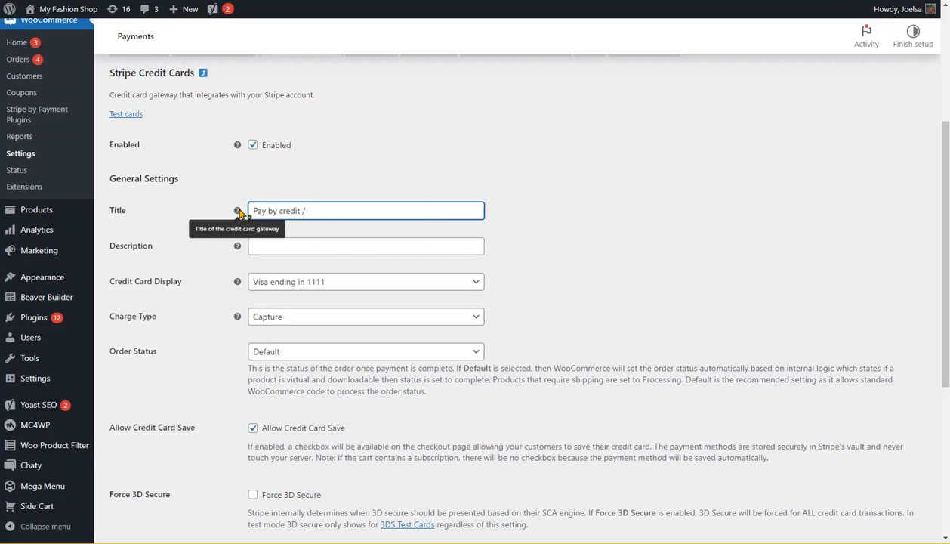
pyautogui.write('Debit card')
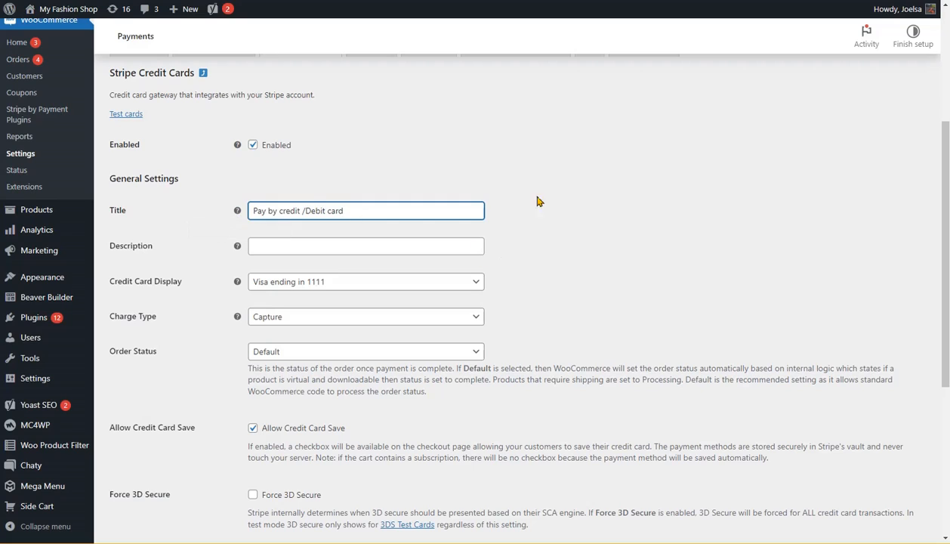
pyautogui.click(586, 173)
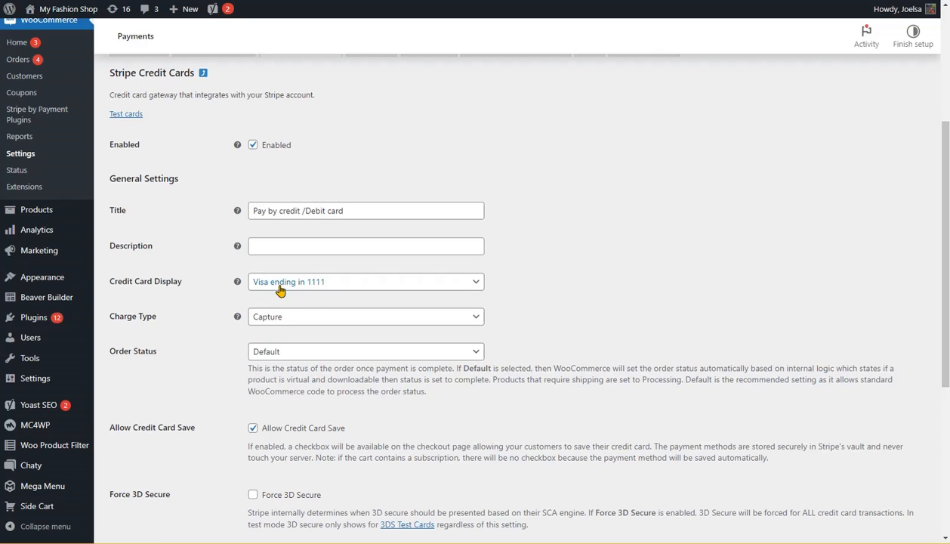
# - Choose Capture as the charge type for the Stripe credit card gateway
pyautogui.scroll(-3, 652, 267)
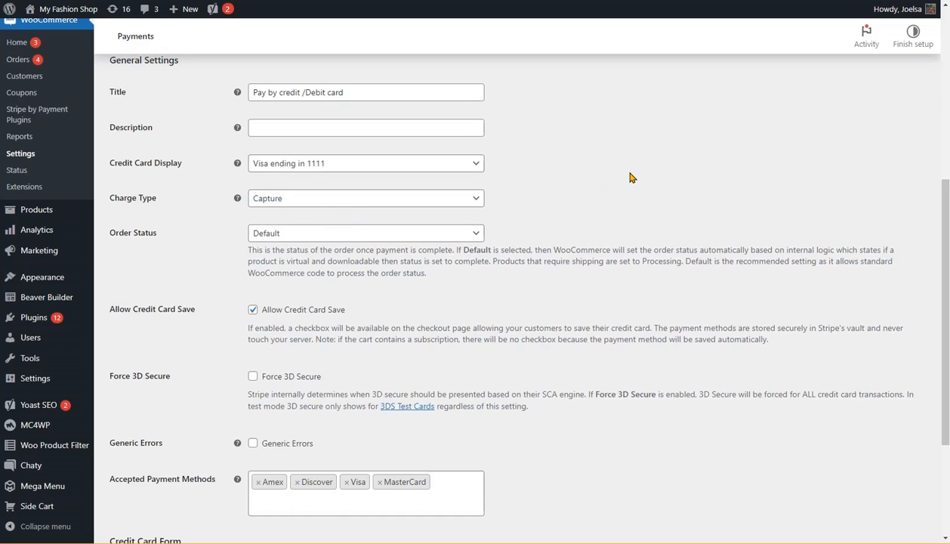
pyautogui.click(474, 199)
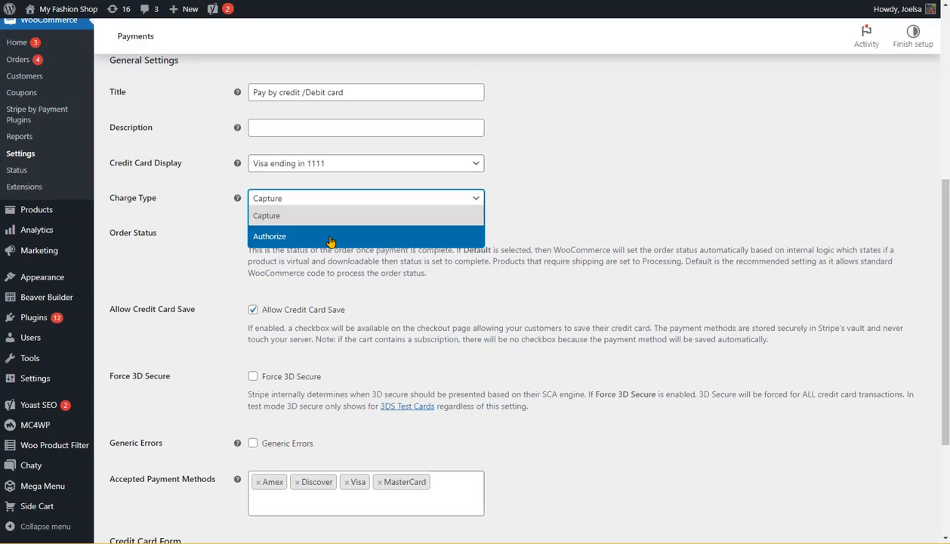
pyautogui.click(293, 218)
pyautogui.scroll(-1, 642, 163)
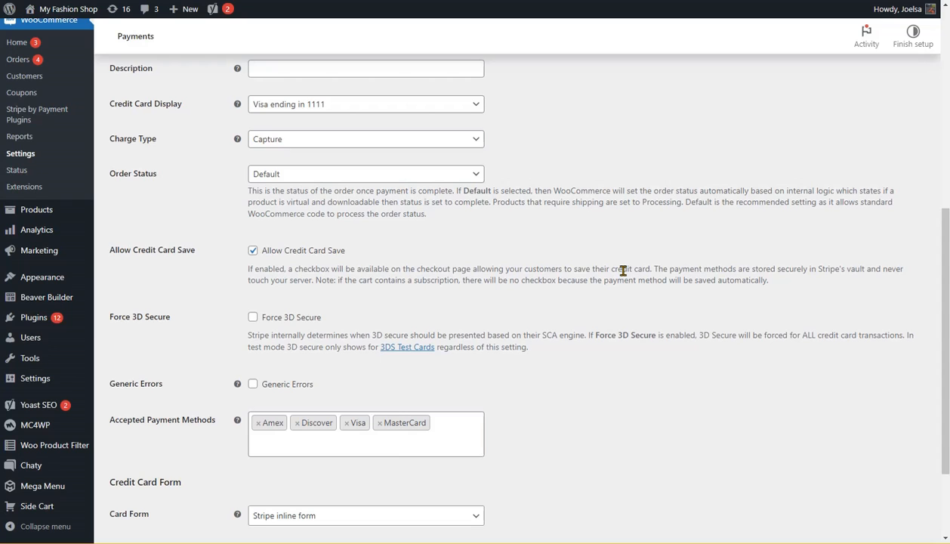
# - Review the remaining card options and save the Stripe Credit Cards settings
pyautogui.scroll(-2, 613, 270)
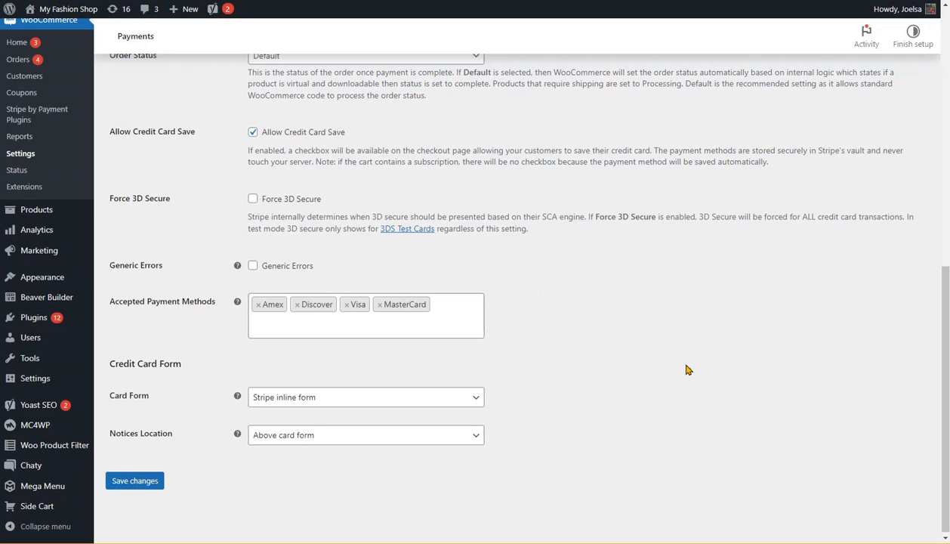
pyautogui.scroll(-1, 683, 358)
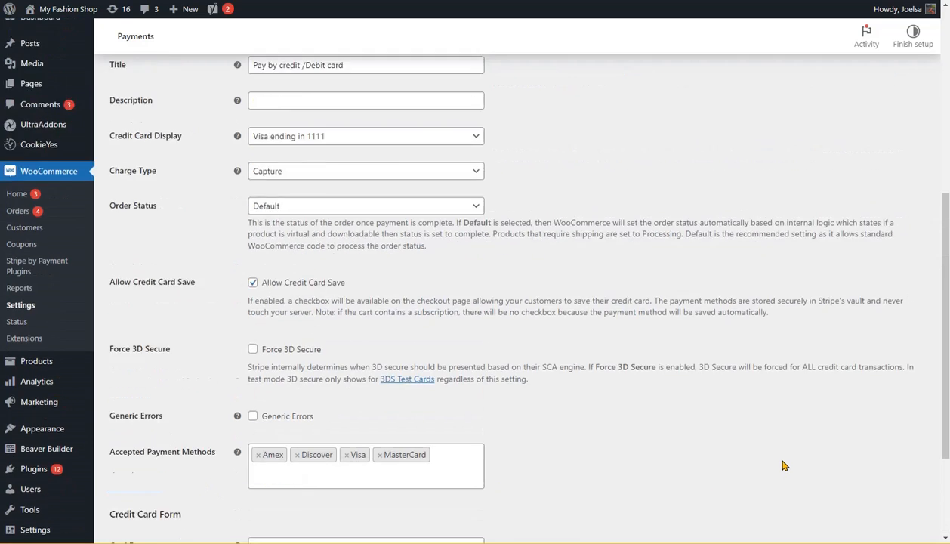
pyautogui.scroll(-5, 783, 462)
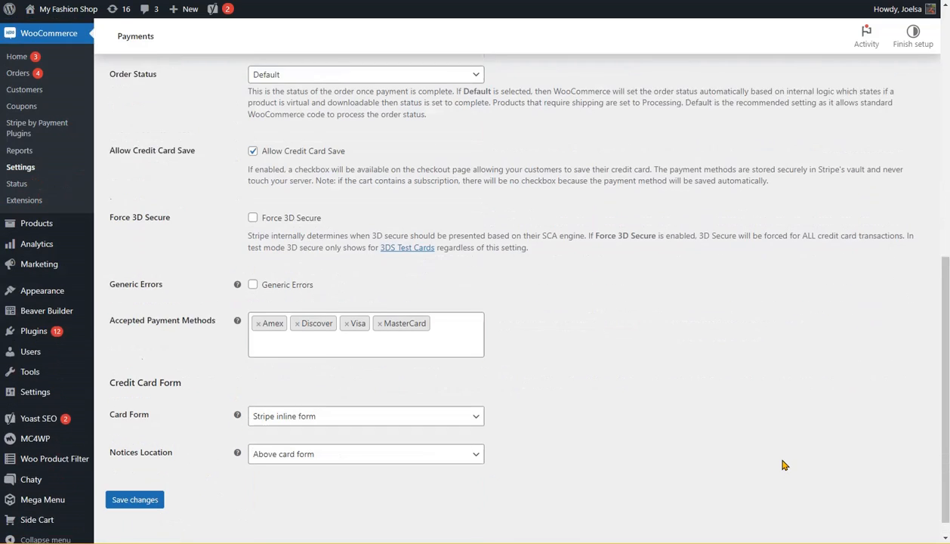
pyautogui.click(136, 484)
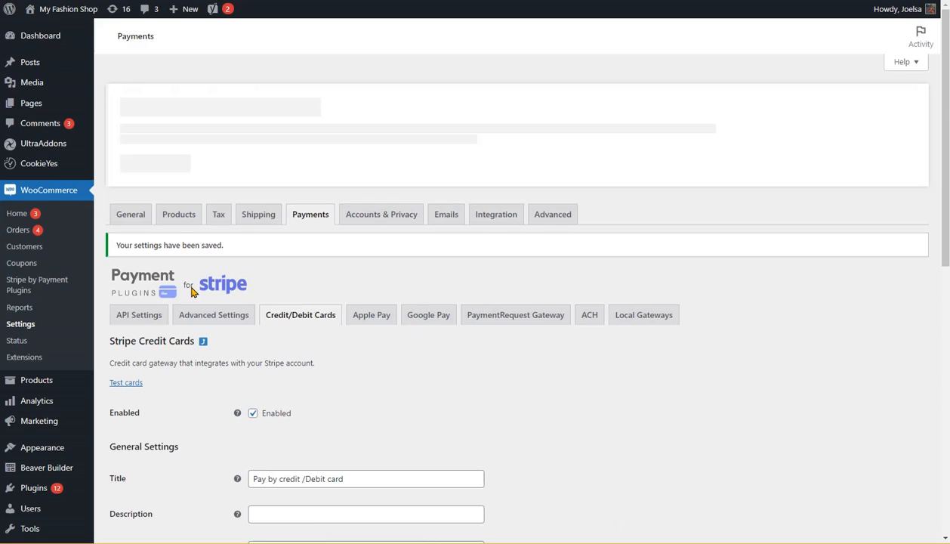
# - Open the Stripe API settings and look over the mode, key and webhook options
pyautogui.click(123, 319)
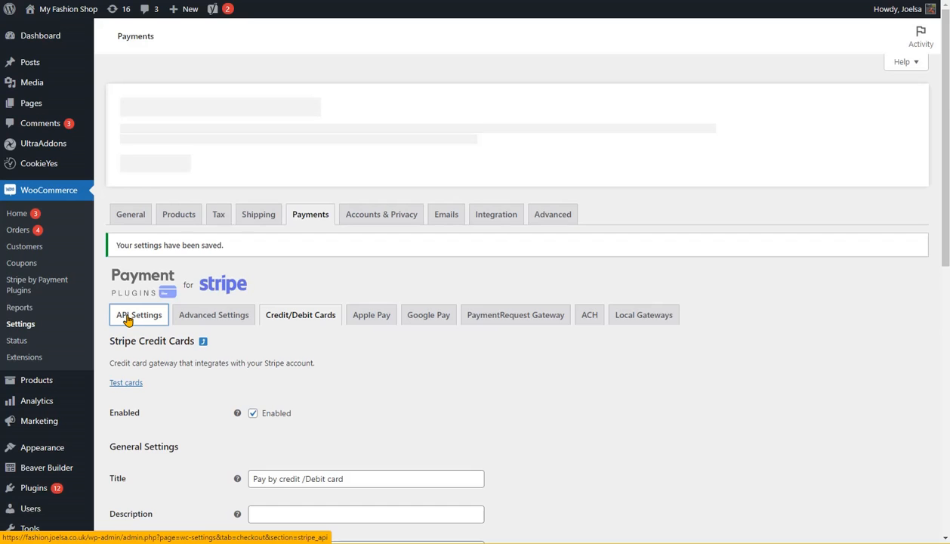
pyautogui.scroll(-1, 731, 380)
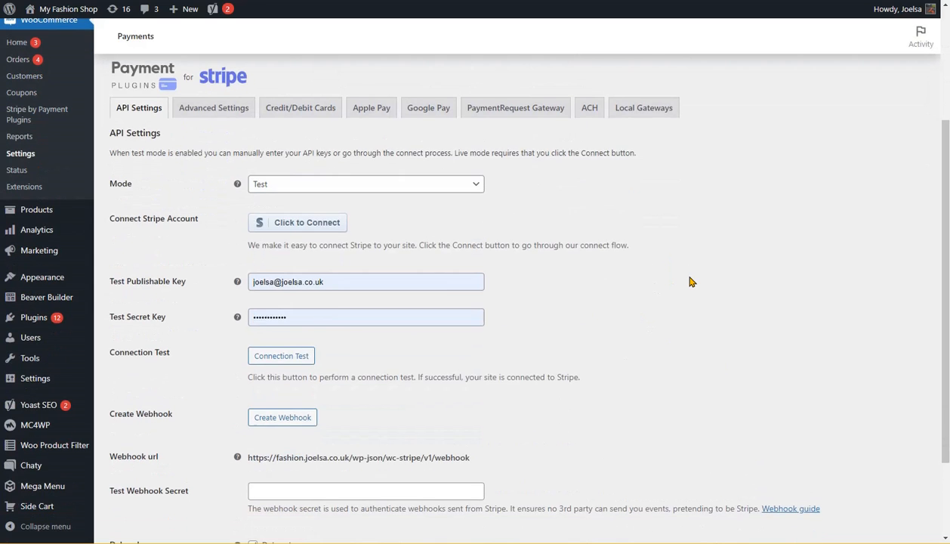
pyautogui.scroll(-2, 689, 281)
pyautogui.scroll(2, 689, 281)
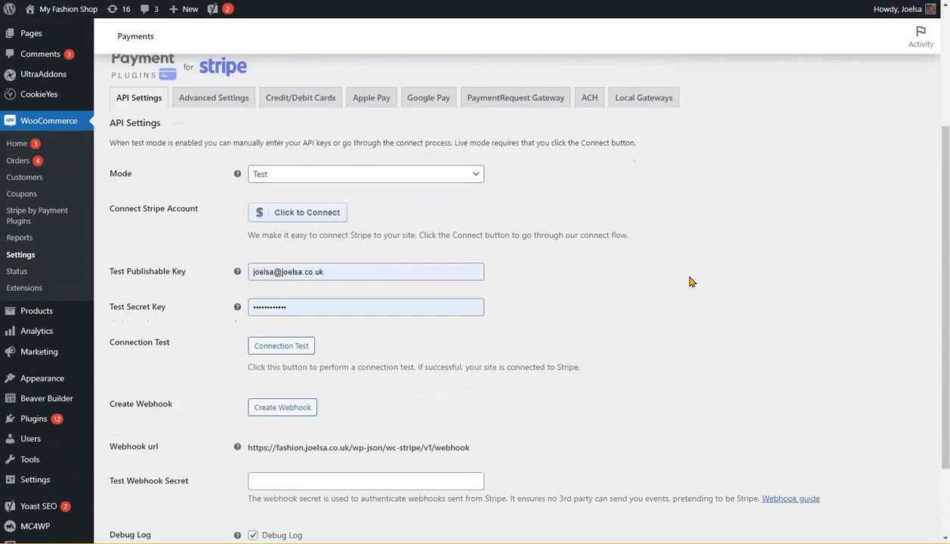
# - Delete the autofilled e-mail address from the Test Publishable Key field
pyautogui.click(360, 291)
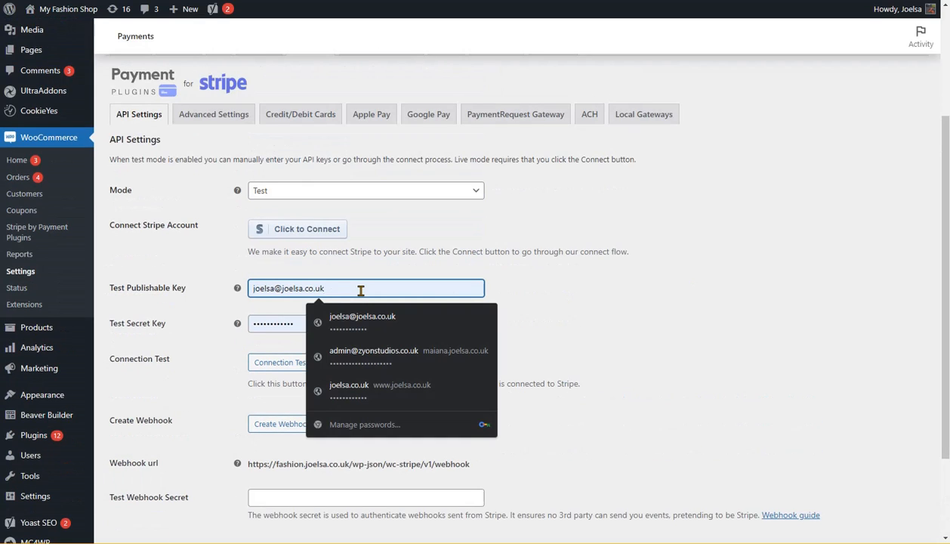
pyautogui.press('BackSpace')
pyautogui.press('BackSpace')
pyautogui.press('BackSpace')
pyautogui.press('BackSpace')
pyautogui.press('BackSpace')
pyautogui.press('BackSpace')
pyautogui.press('BackSpace')
pyautogui.press('BackSpace')
pyautogui.press('BackSpace')
pyautogui.press('BackSpace')
pyautogui.press('BackSpace')
pyautogui.press('BackSpace')
pyautogui.press('BackSpace')
pyautogui.press('BackSpace')
pyautogui.press('BackSpace')
pyautogui.press('BackSpace')
pyautogui.press('BackSpace')
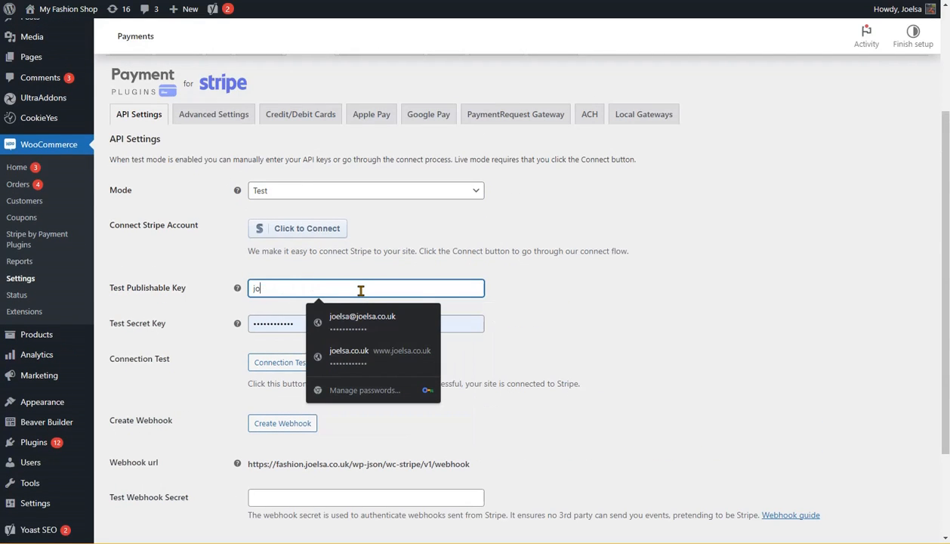
pyautogui.click(740, 311)
# - Clear the autofilled value from the Test Secret Key field
pyautogui.click(391, 321)
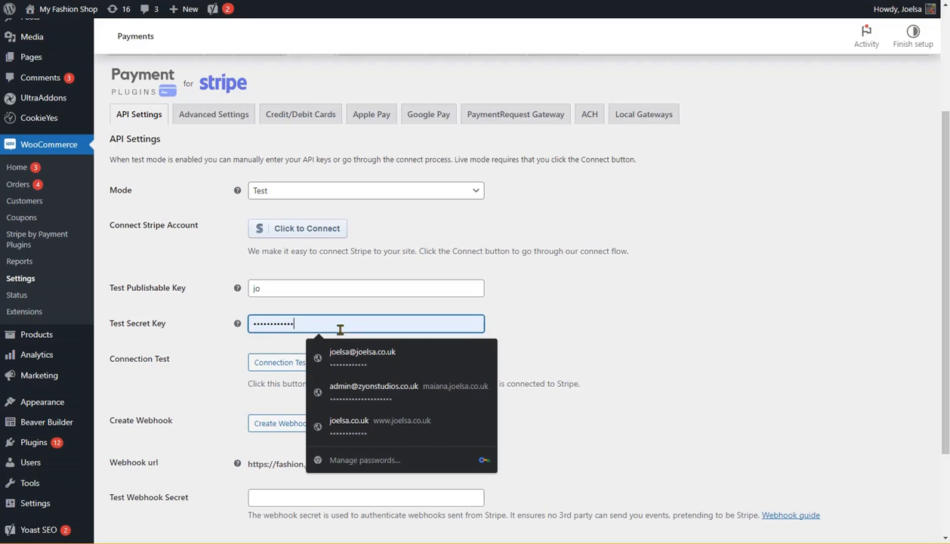
pyautogui.moveTo(396, 326); pyautogui.dragTo(182, 307)
pyautogui.press('BackSpace')
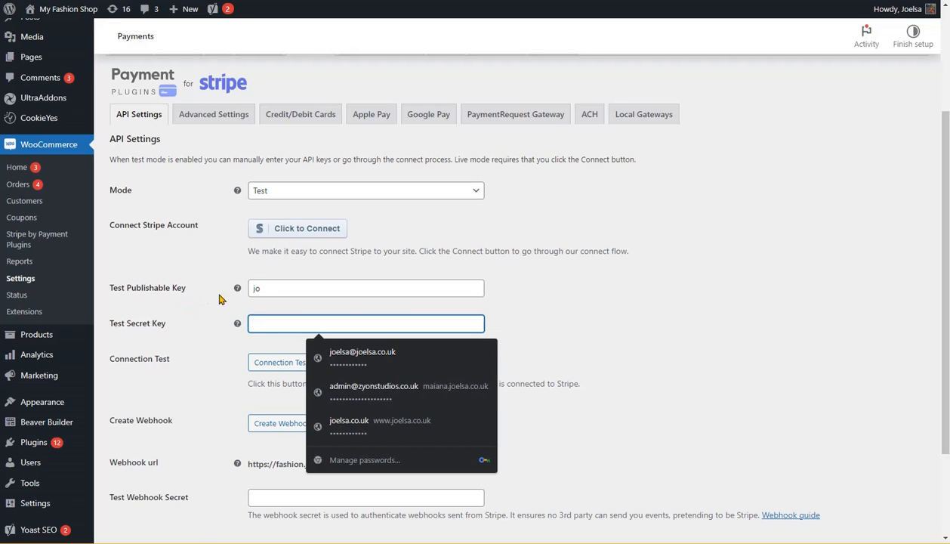
# - Clear the leftover characters from the Test Publishable Key field
pyautogui.click(270, 285)
pyautogui.press('BackSpace')
pyautogui.press('BackSpace')
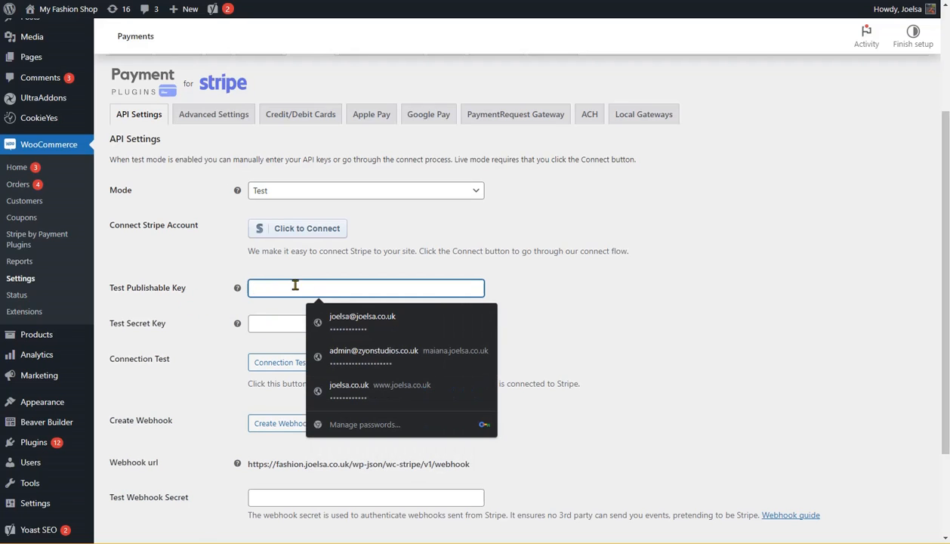
pyautogui.click(760, 309)
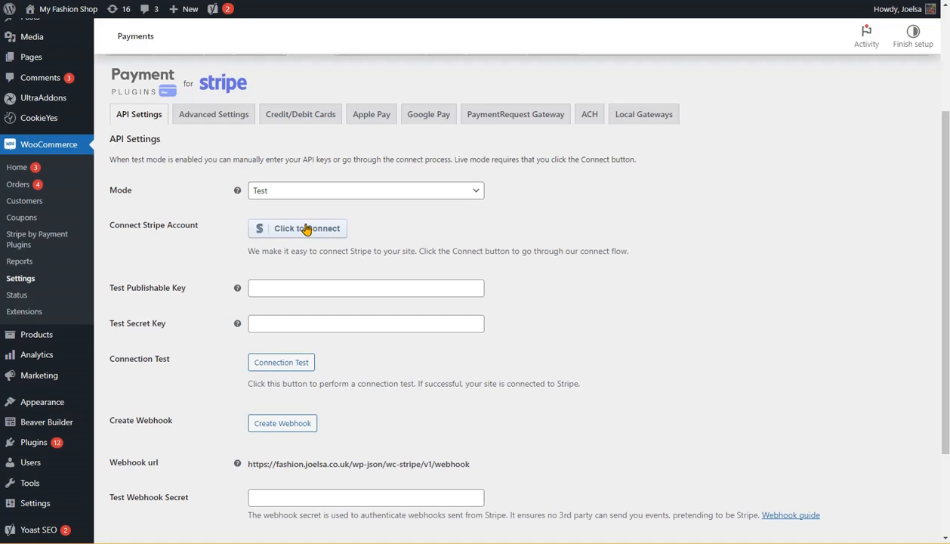
# - Connect the store to the Stripe account, leaving the page without saving, and check the connection and webhook details
pyautogui.click(282, 231)
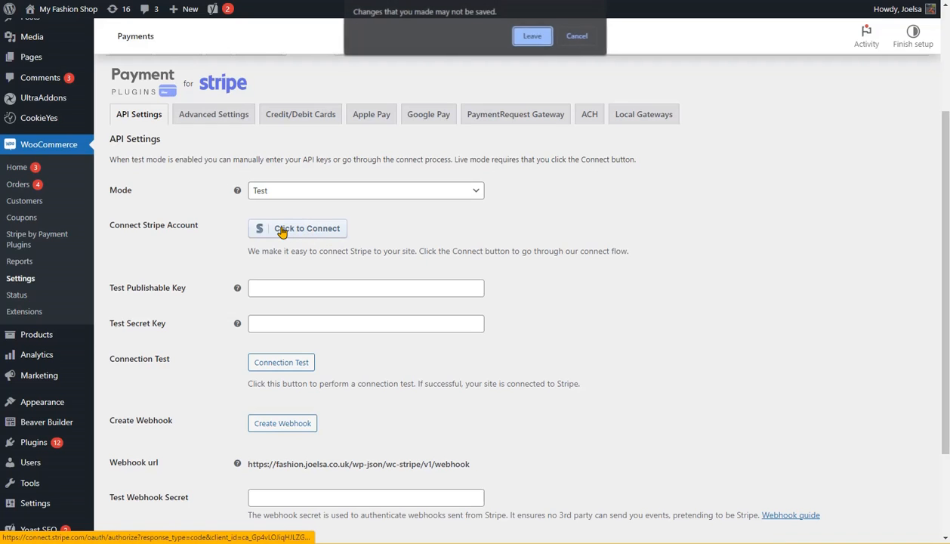
pyautogui.click(528, 35)
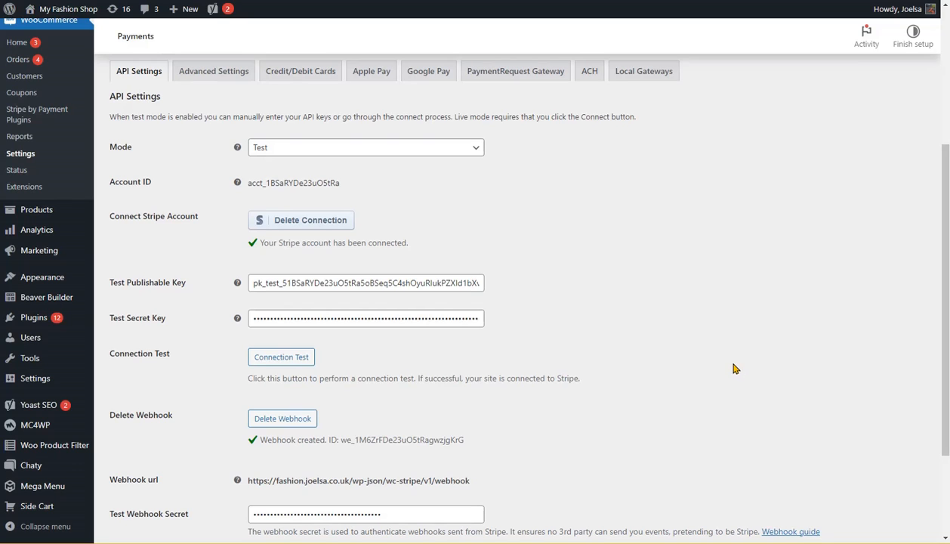
pyautogui.scroll(-3, 704, 328)
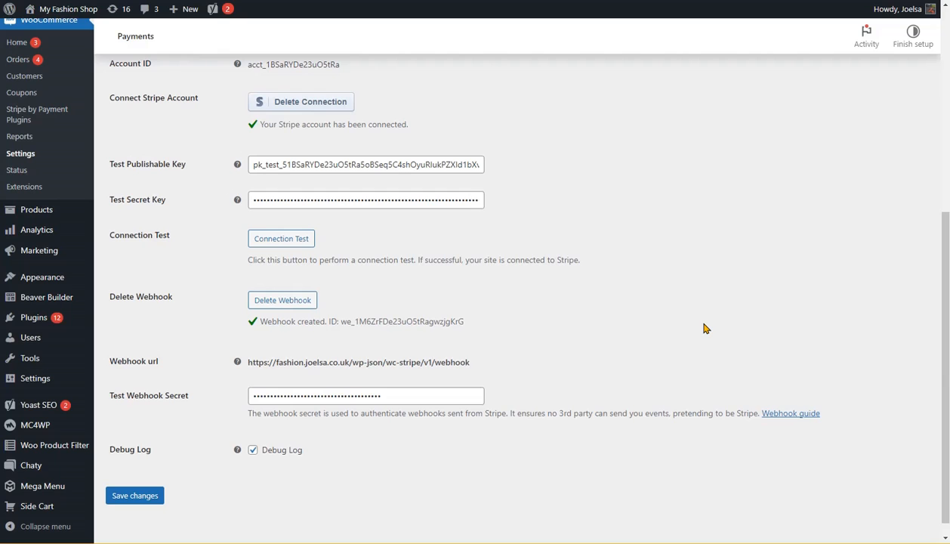
pyautogui.scroll(3, 415, 312)
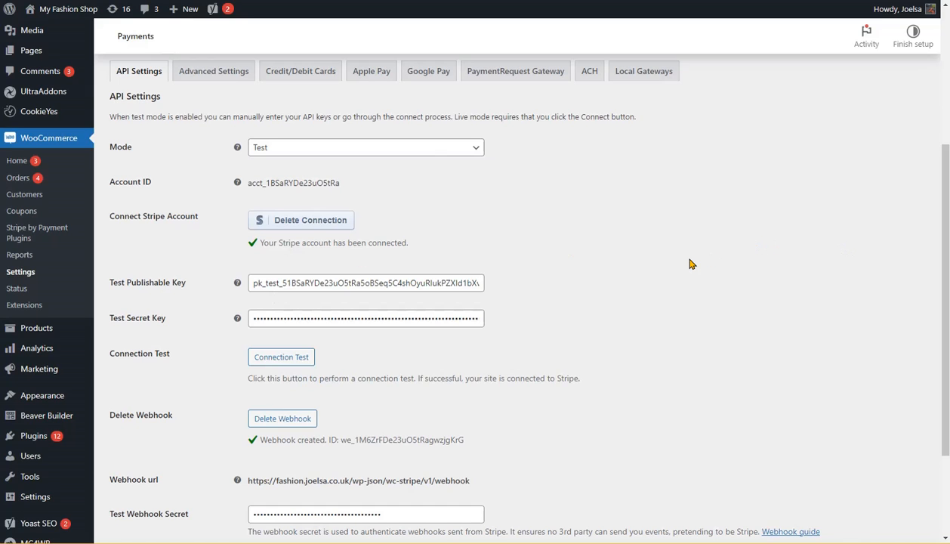
# - Run the Stripe connection test in Test mode and dismiss its result message
pyautogui.scroll(-1, 688, 263)
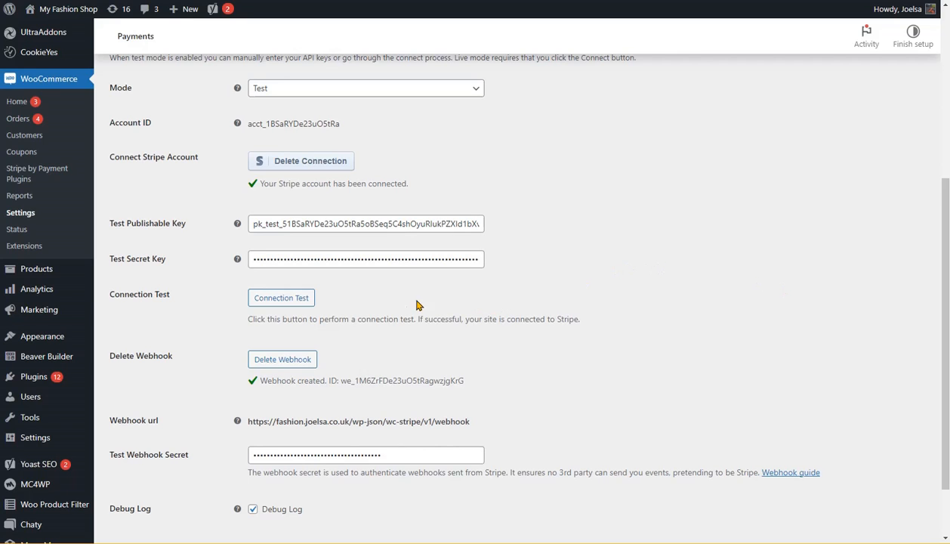
pyautogui.click(283, 301)
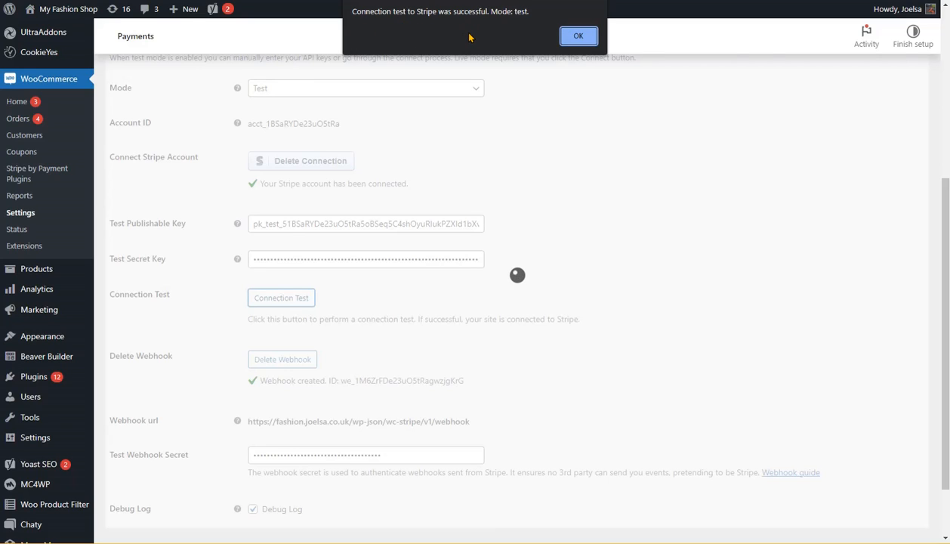
pyautogui.click(586, 43)
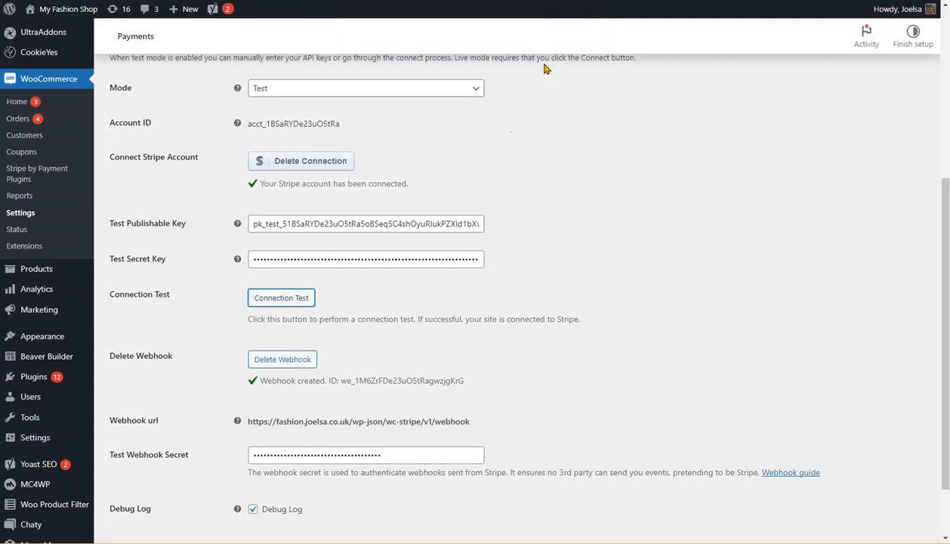
# - Switch the Stripe API mode to Live and save the settings
pyautogui.click(465, 94)
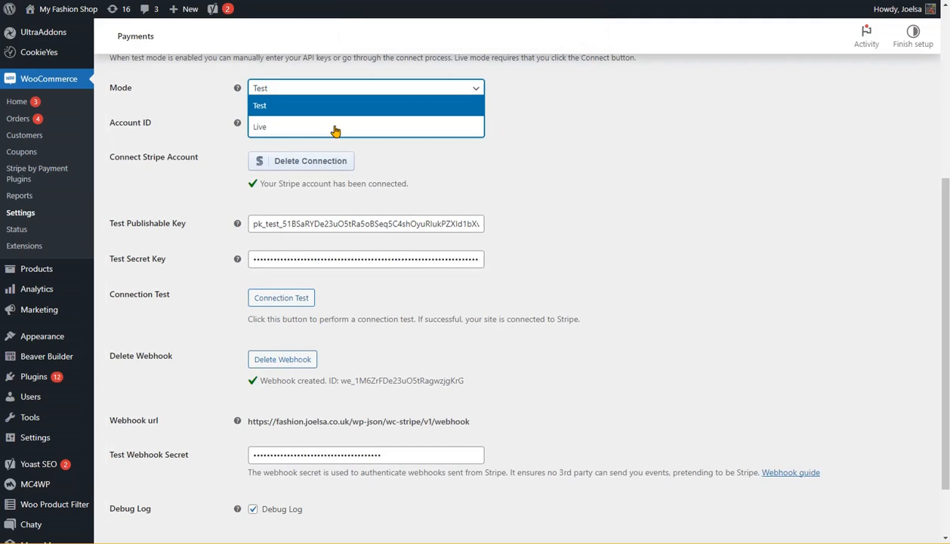
pyautogui.click(265, 126)
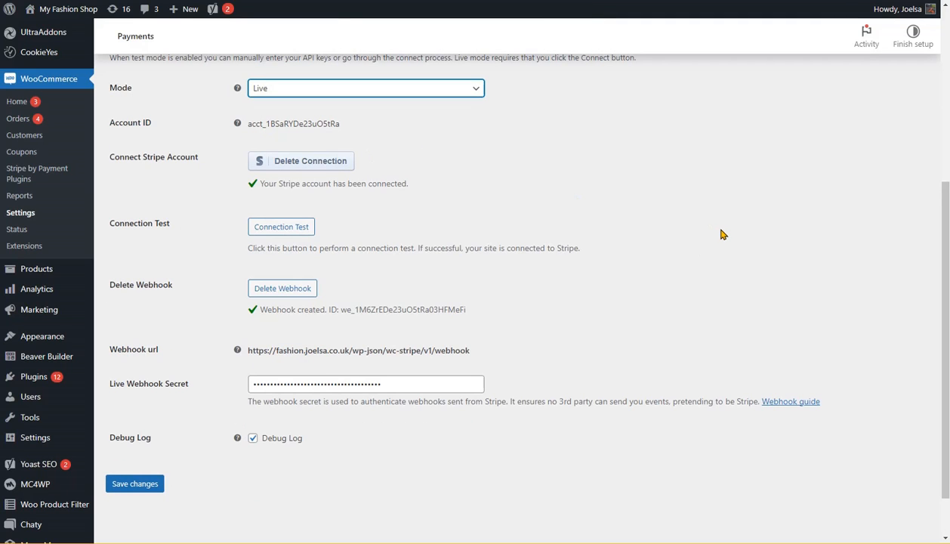
pyautogui.click(130, 488)
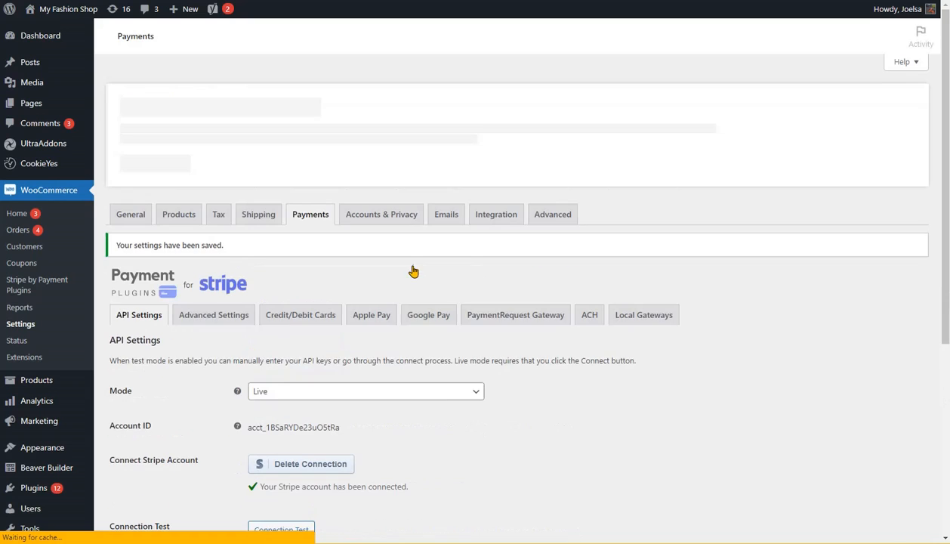
# - Set the Stripe API mode back to Test and save the settings
pyautogui.scroll(-2, 445, 418)
pyautogui.click(454, 271)
pyautogui.click(460, 291)
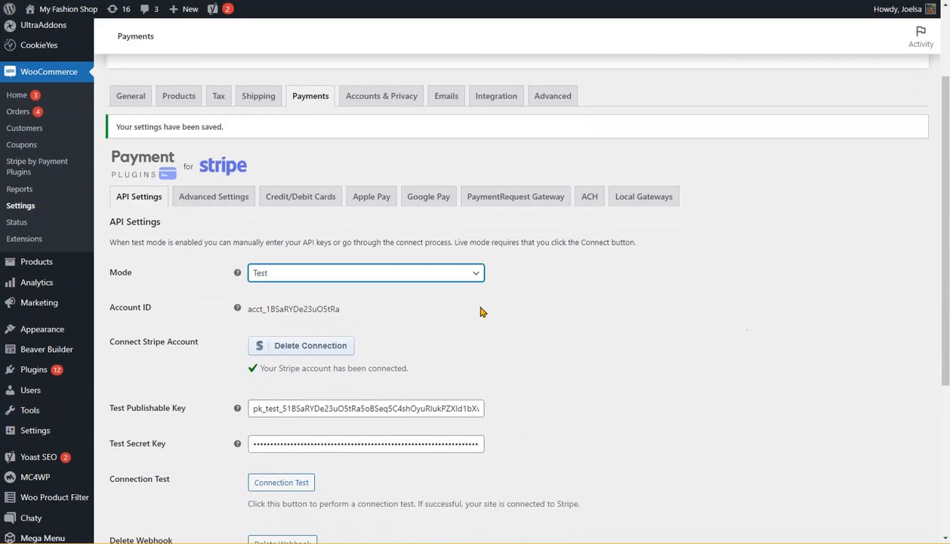
pyautogui.scroll(-1, 834, 334)
pyautogui.scroll(-2, 835, 334)
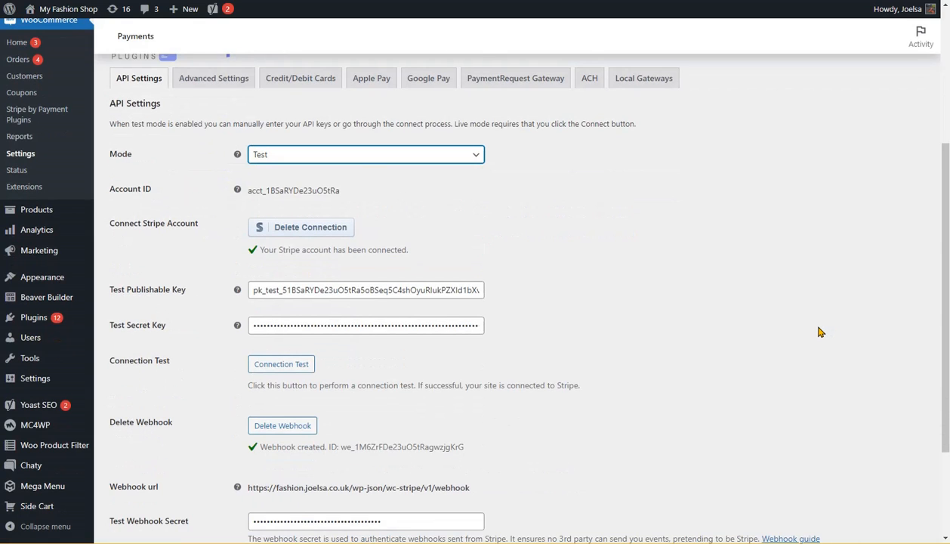
pyautogui.scroll(-2, 818, 332)
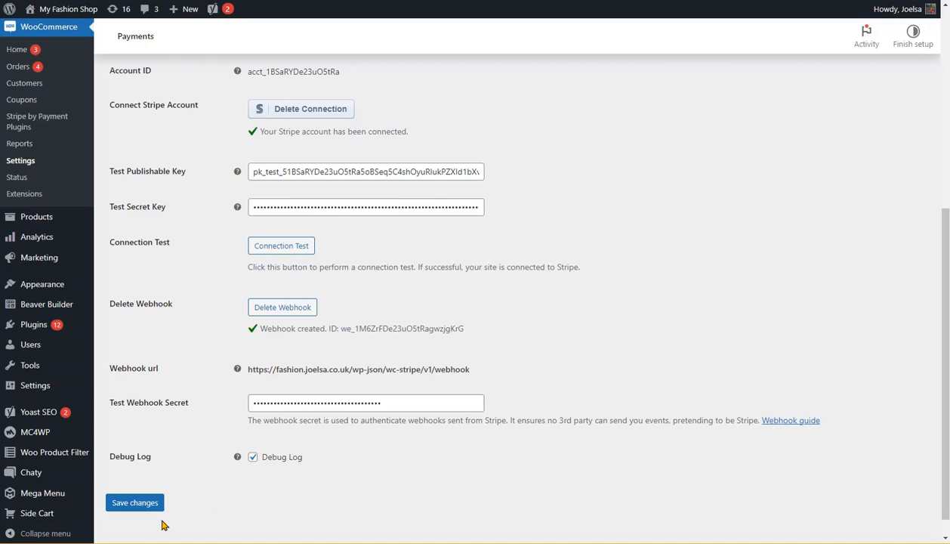
pyautogui.click(134, 508)
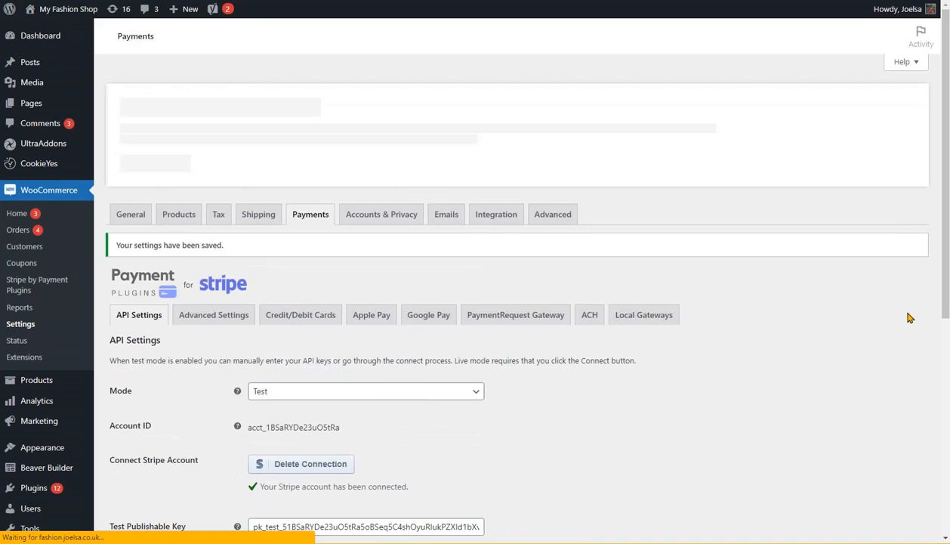
# - Open the Stripe Apple Pay settings and register the store's domain for Apple Pay
pyautogui.scroll(-3, 804, 304)
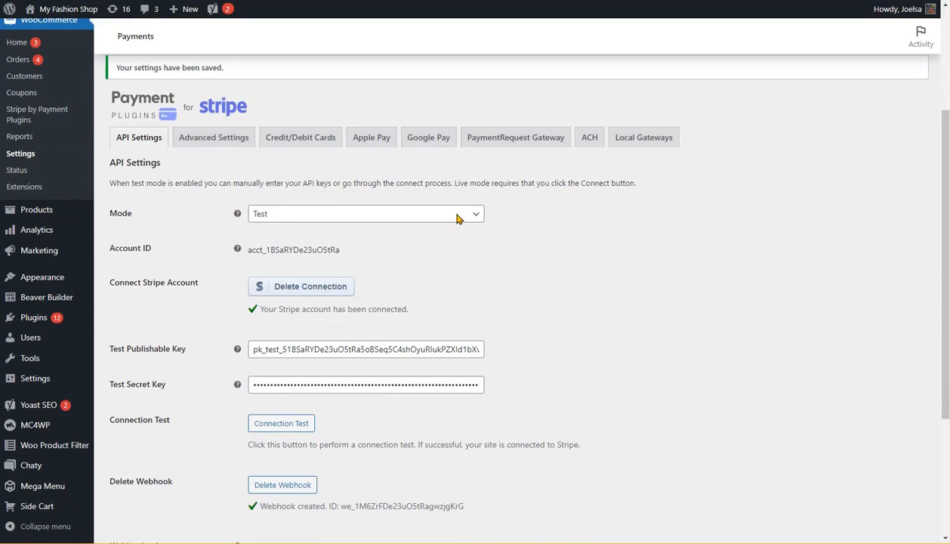
pyautogui.click(367, 140)
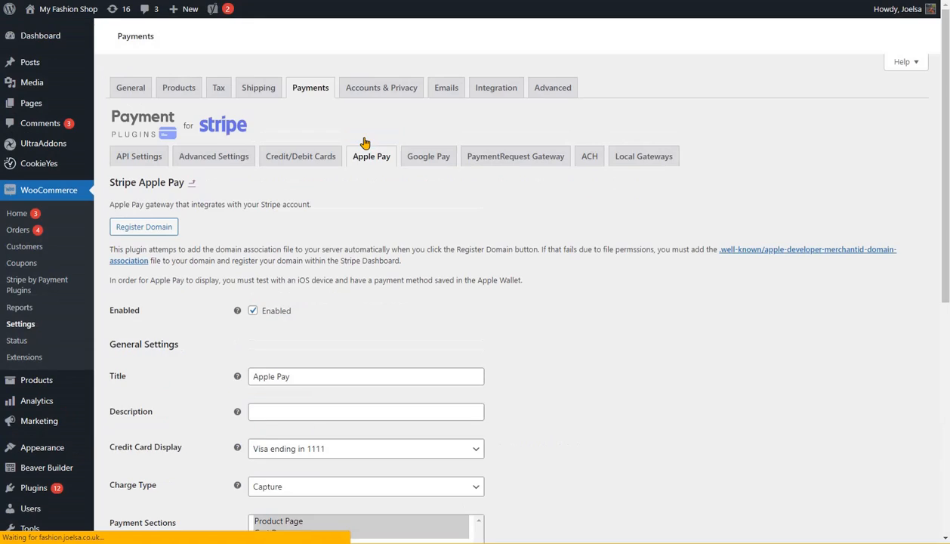
pyautogui.scroll(-2, 227, 306)
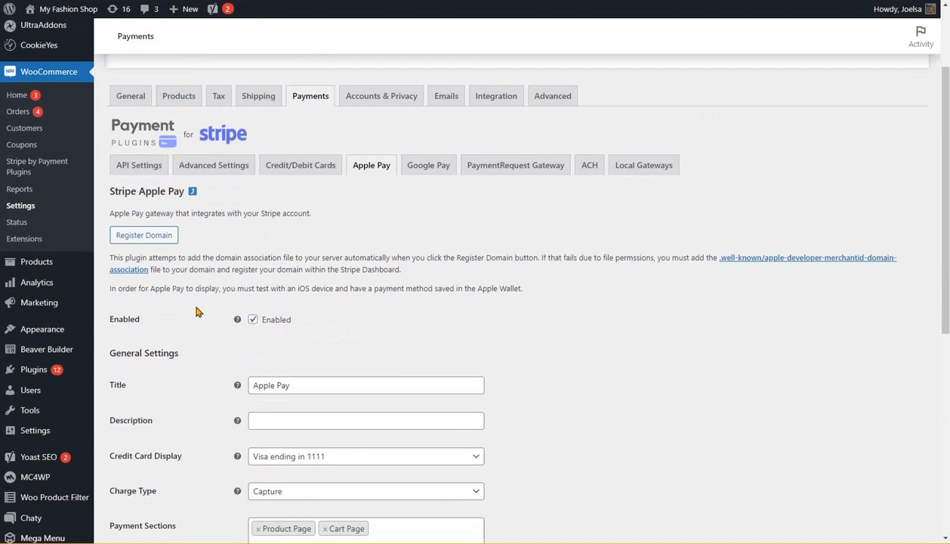
pyautogui.click(146, 241)
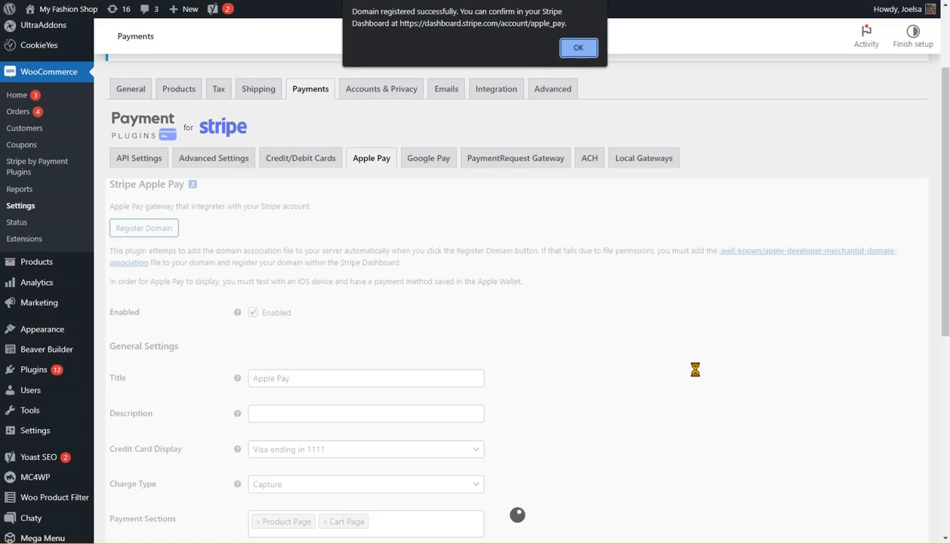
pyautogui.click(579, 48)
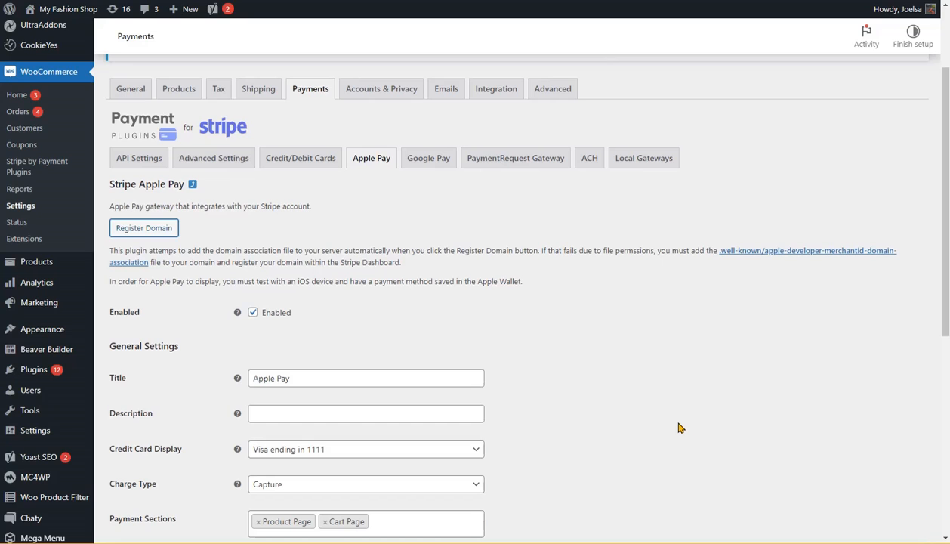
# - Review the Apple Pay general and button options and save the Apple Pay settings
pyautogui.scroll(-3, 678, 428)
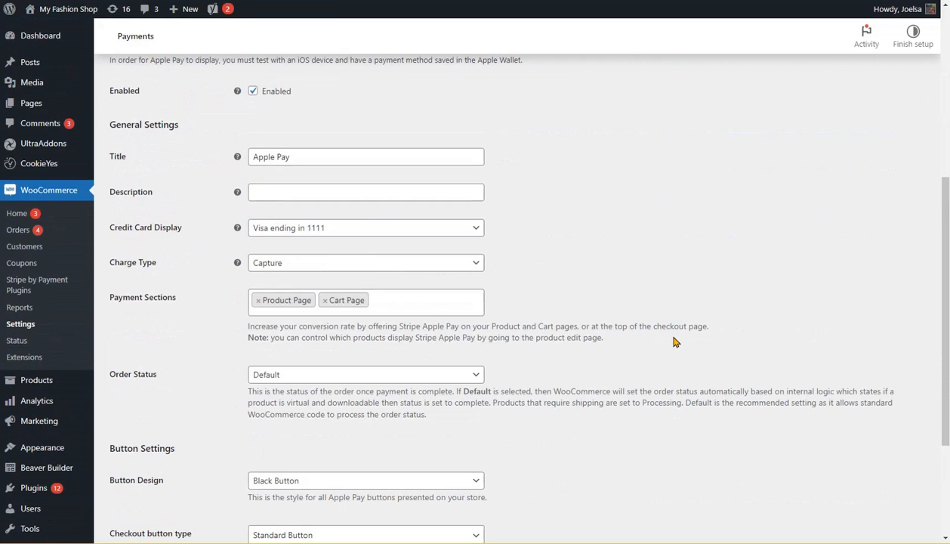
pyautogui.scroll(1, 676, 342)
pyautogui.scroll(-4, 676, 342)
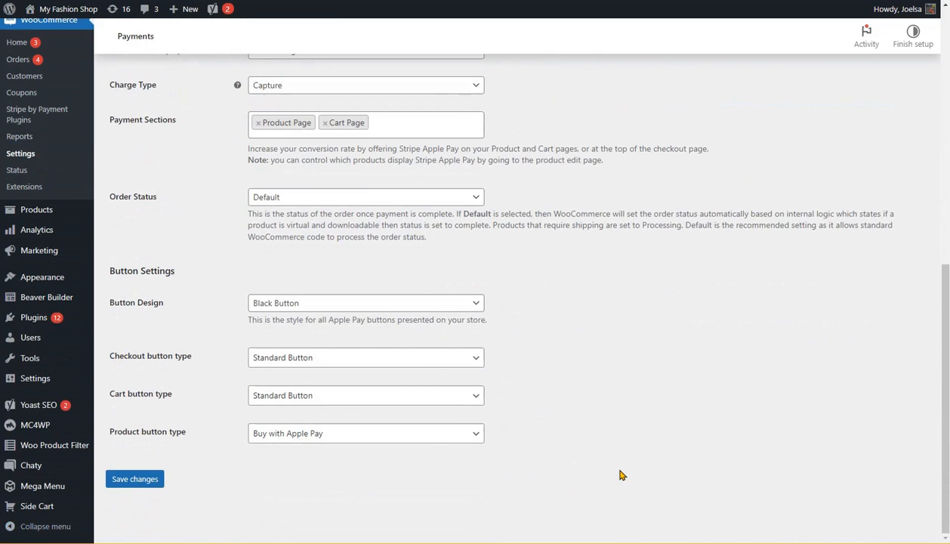
pyautogui.scroll(6, 621, 474)
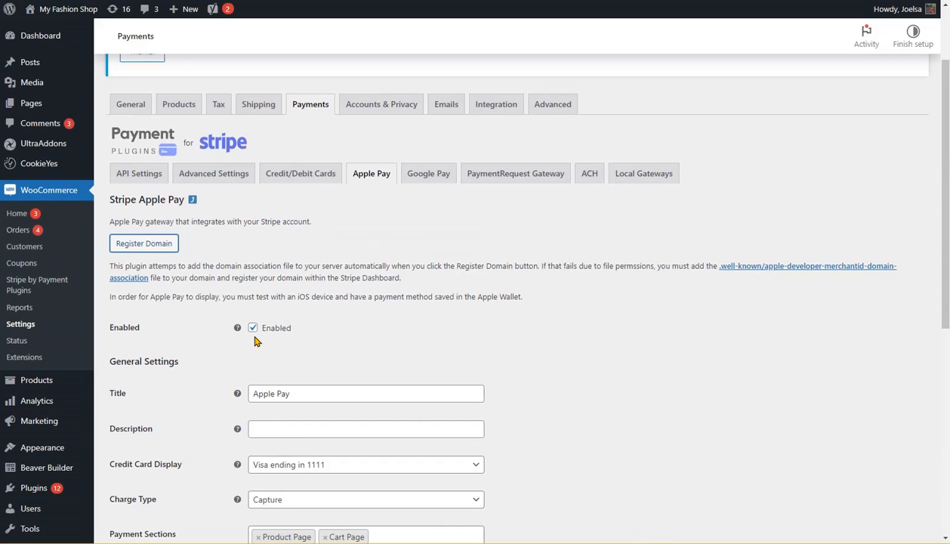
pyautogui.scroll(-5, 677, 400)
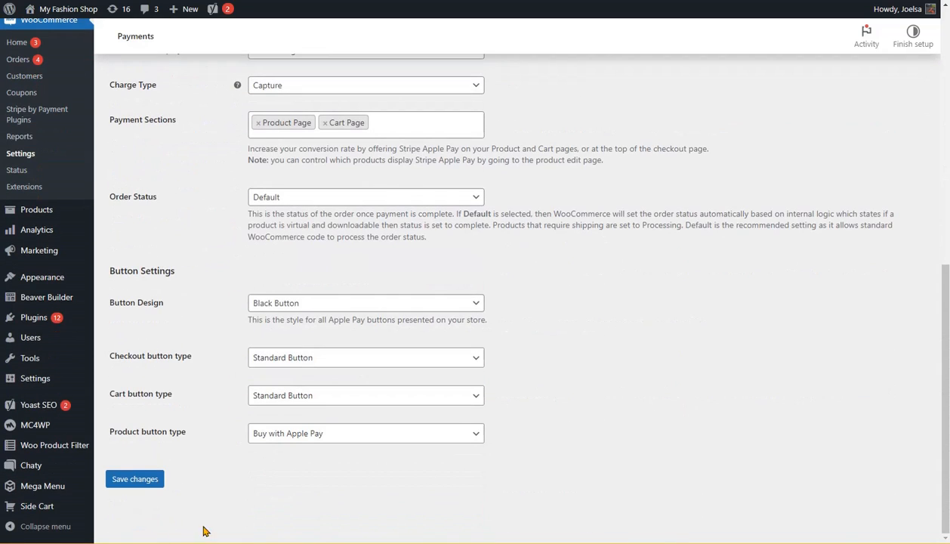
pyautogui.click(136, 483)
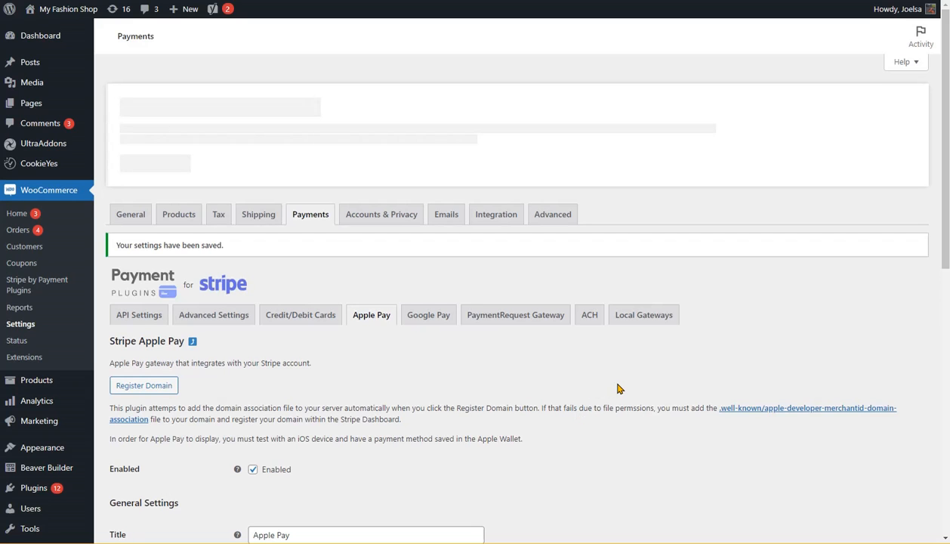
# - Look over the saved Apple Pay settings, including payment sections, order status and button design
pyautogui.scroll(-2, 618, 389)
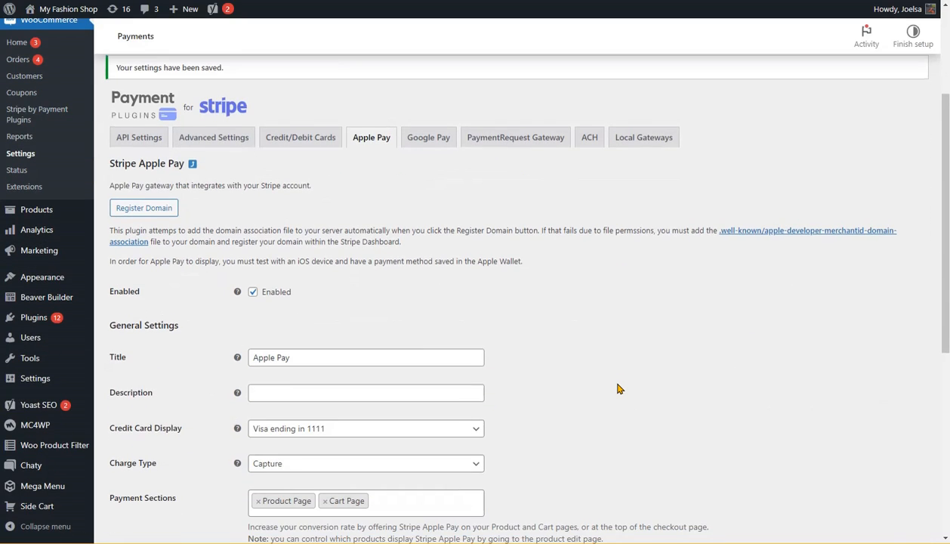
pyautogui.scroll(-2, 618, 388)
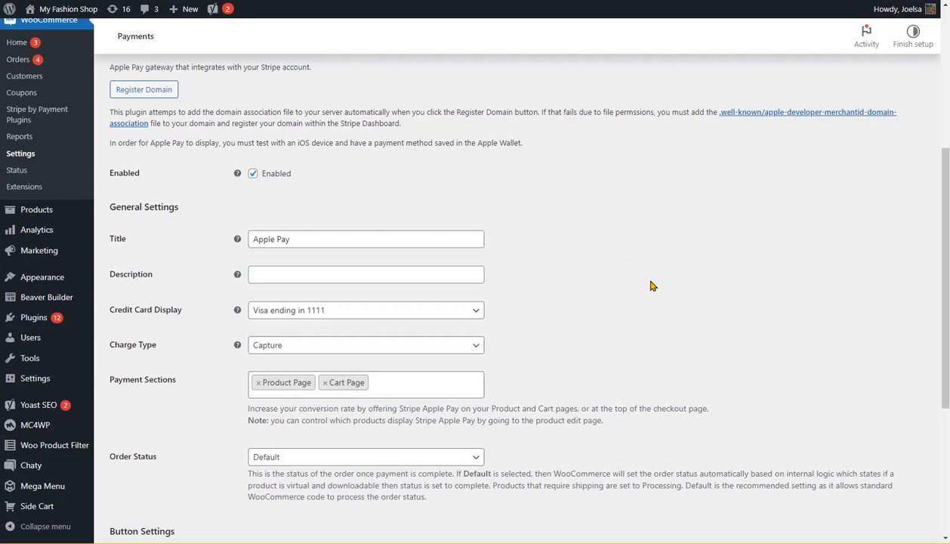
pyautogui.scroll(3, 652, 286)
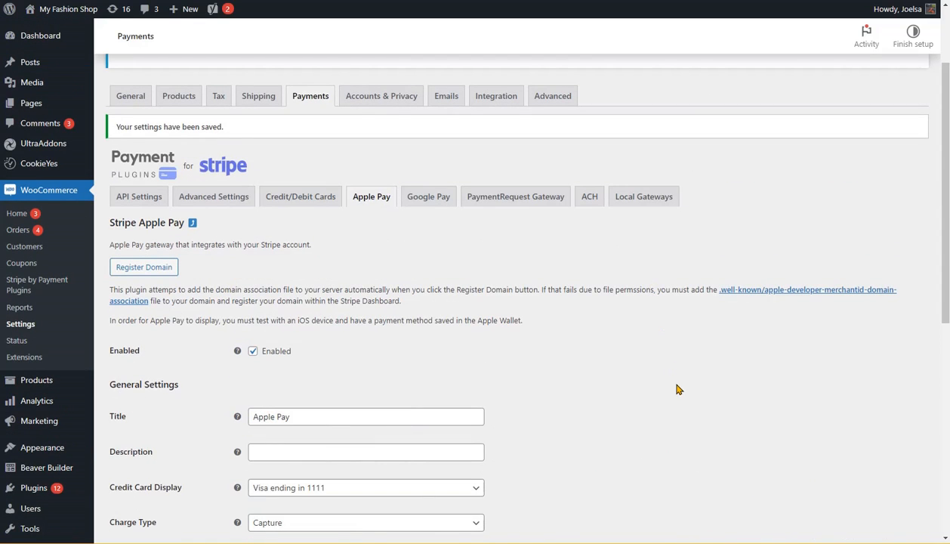
pyautogui.scroll(-2, 677, 384)
pyautogui.scroll(-5, 677, 385)
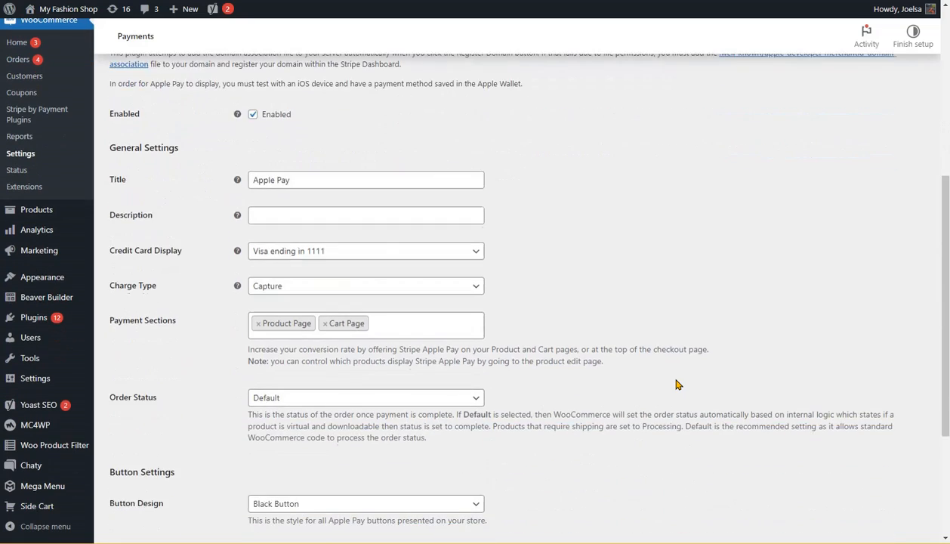
pyautogui.scroll(4, 677, 381)
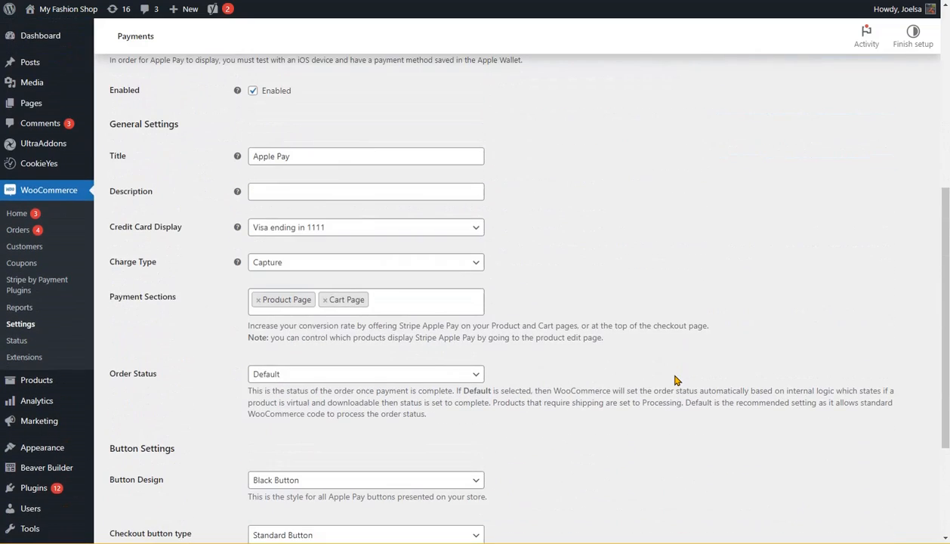
pyautogui.scroll(-4, 676, 380)
pyautogui.scroll(5, 677, 380)
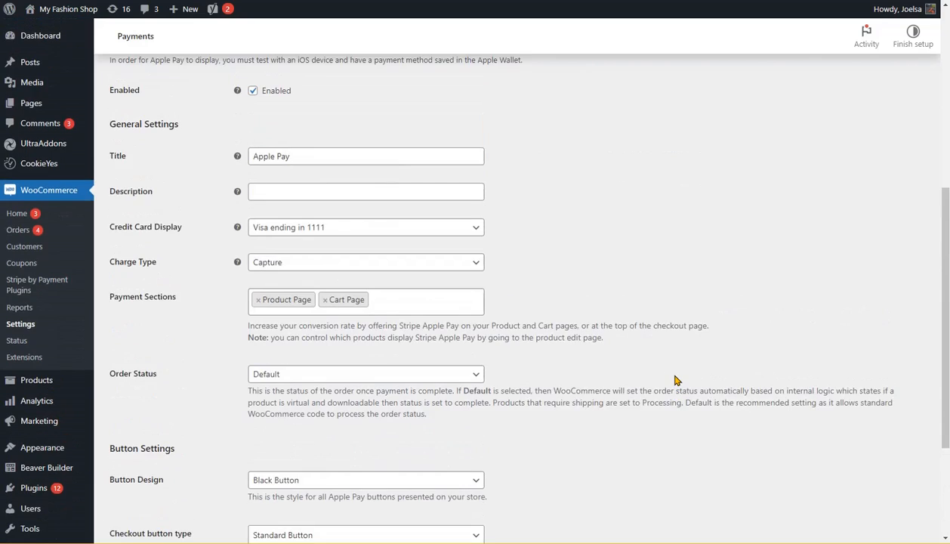